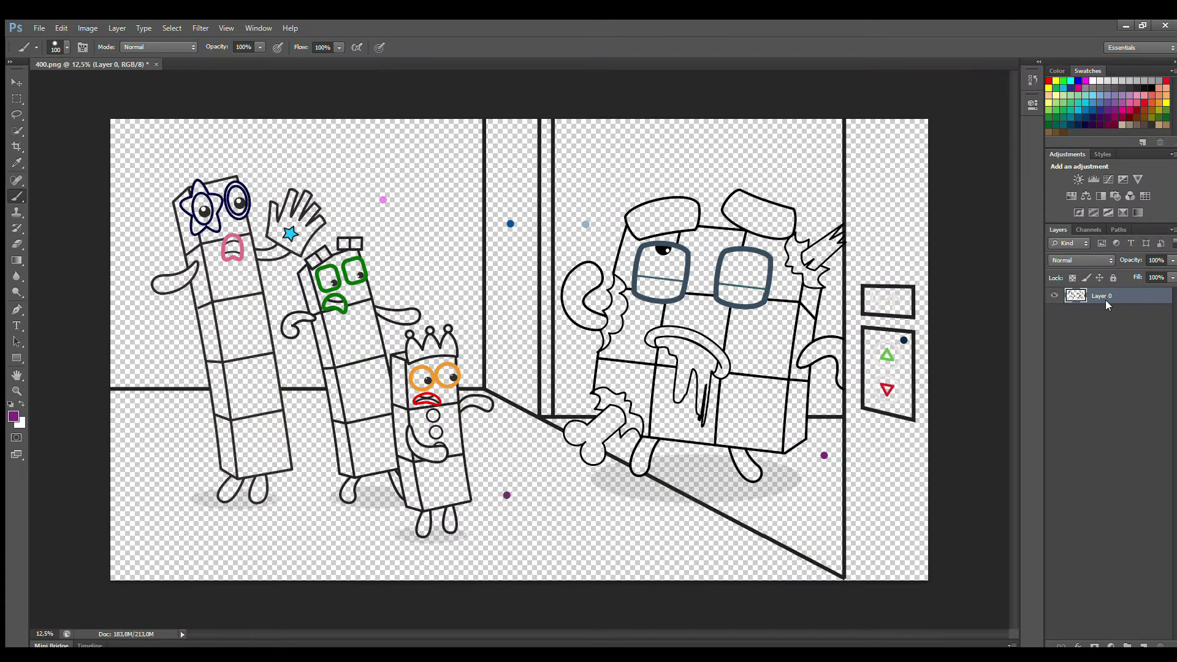
# Add a new layer beneath the line art and paint both exposed bones of the large block character white.
pyautogui.click(1142, 642)
pyautogui.moveTo(1109, 303); pyautogui.dragTo(1110, 323)
pyautogui.press('x')
pyautogui.scroll(2, 643, 439)
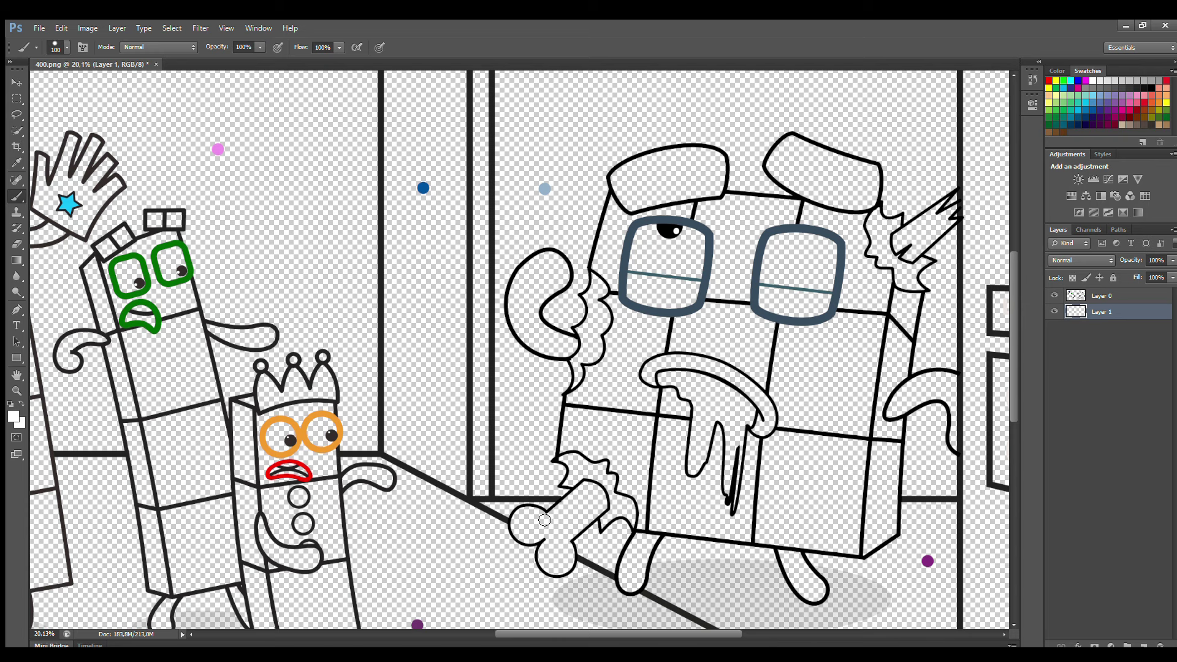
pyautogui.moveTo(544, 519)
pyautogui.mouseDown()
pyautogui.moveTo(518, 530)
pyautogui.moveTo(554, 535)
pyautogui.moveTo(546, 565)
pyautogui.moveTo(561, 571)
pyautogui.moveTo(568, 536)
pyautogui.moveTo(601, 512)
pyautogui.moveTo(602, 495)
pyautogui.moveTo(586, 491)
pyautogui.moveTo(525, 531)
pyautogui.moveTo(592, 497)
pyautogui.moveTo(558, 548)
pyautogui.moveTo(535, 526)
pyautogui.mouseUp()
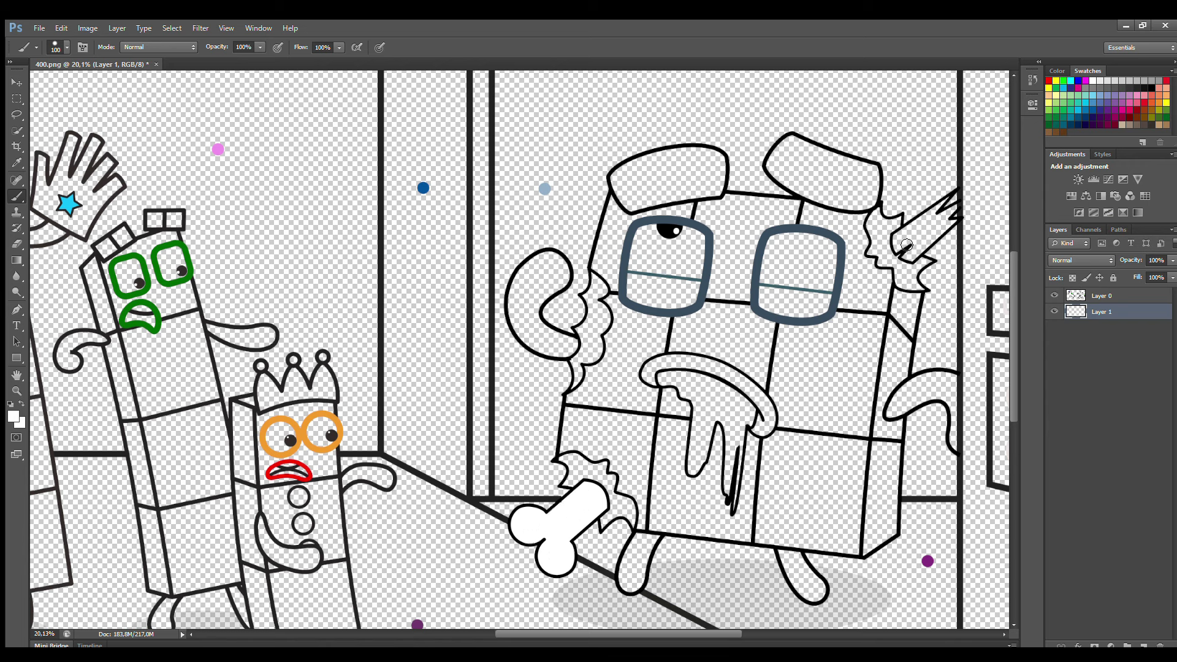
pyautogui.moveTo(896, 246); pyautogui.dragTo(946, 226)
pyautogui.moveTo(924, 217)
pyautogui.mouseDown()
pyautogui.moveTo(907, 236)
pyautogui.moveTo(931, 231)
pyautogui.mouseUp()
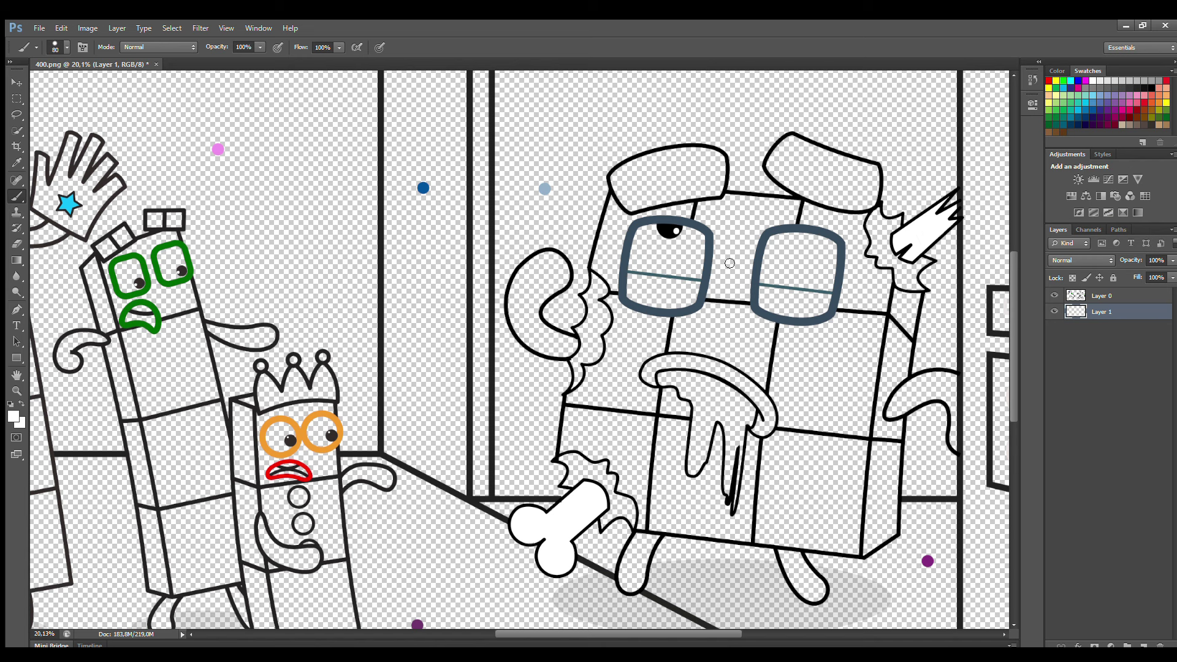
# Paint the upper parts of the large character's two eyes white with a 100 px brush.
pyautogui.press(']')
pyautogui.press(']')
pyautogui.moveTo(624, 245)
pyautogui.mouseDown()
pyautogui.moveTo(634, 245)
pyautogui.moveTo(631, 269)
pyautogui.moveTo(683, 273)
pyautogui.moveTo(703, 249)
pyautogui.moveTo(649, 235)
pyautogui.moveTo(659, 262)
pyautogui.mouseUp()
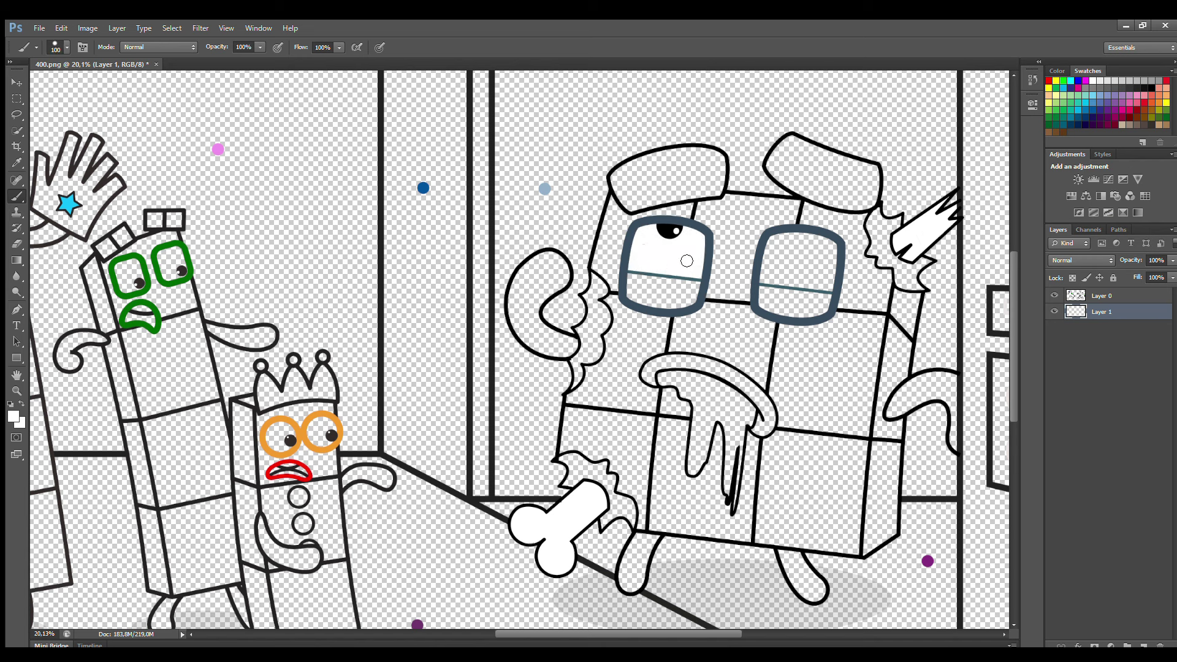
pyautogui.moveTo(780, 242)
pyautogui.mouseDown()
pyautogui.moveTo(769, 281)
pyautogui.moveTo(823, 288)
pyautogui.moveTo(832, 270)
pyautogui.moveTo(821, 242)
pyautogui.moveTo(781, 239)
pyautogui.moveTo(821, 246)
pyautogui.moveTo(777, 271)
pyautogui.moveTo(823, 274)
pyautogui.moveTo(776, 261)
pyautogui.mouseUp()
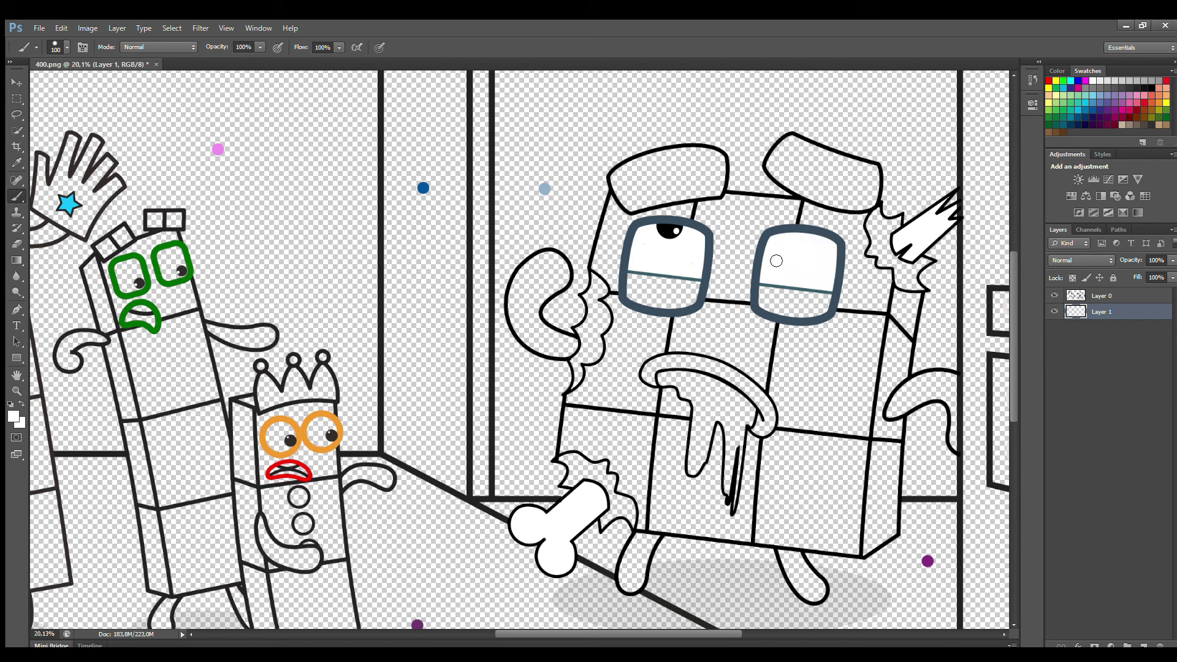
# Paint the blood dripping from the large character's mouth dark red.
pyautogui.click(1050, 82)
pyautogui.press('i')
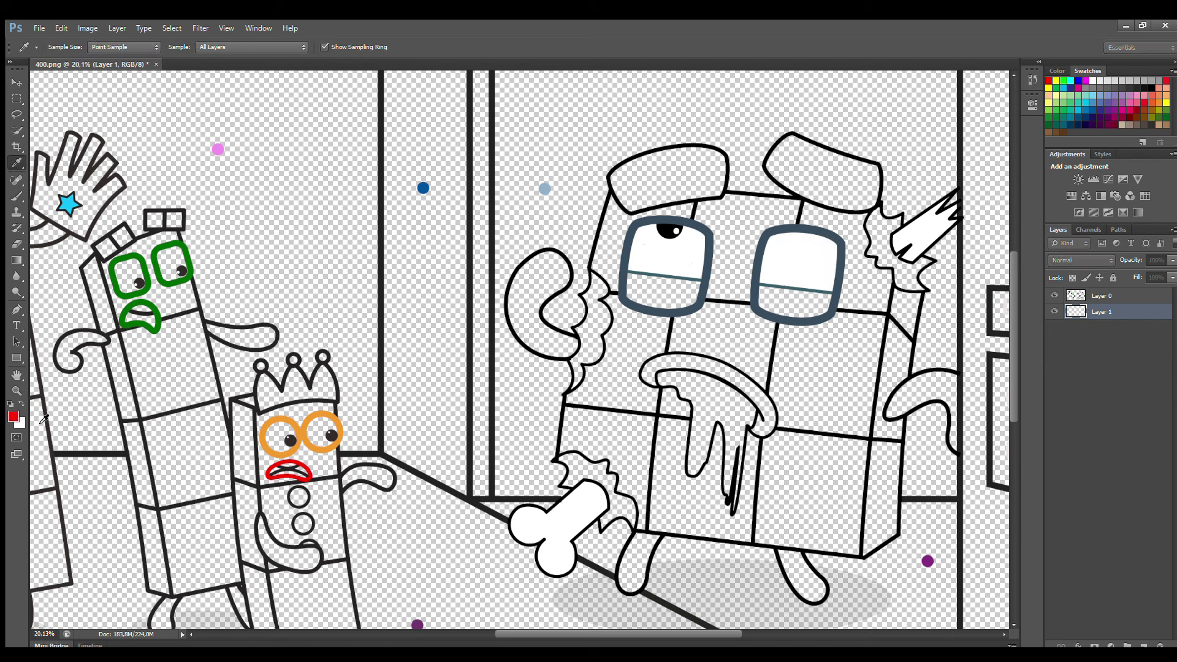
pyautogui.press('b')
pyautogui.moveTo(664, 378)
pyautogui.mouseDown()
pyautogui.moveTo(701, 409)
pyautogui.moveTo(691, 470)
pyautogui.moveTo(714, 419)
pyautogui.moveTo(727, 427)
pyautogui.moveTo(731, 507)
pyautogui.moveTo(754, 410)
pyautogui.moveTo(726, 389)
pyautogui.moveTo(670, 377)
pyautogui.moveTo(745, 409)
pyautogui.moveTo(735, 446)
pyautogui.moveTo(724, 413)
pyautogui.moveTo(698, 465)
pyautogui.moveTo(705, 401)
pyautogui.moveTo(737, 417)
pyautogui.mouseUp()
pyautogui.press(']')
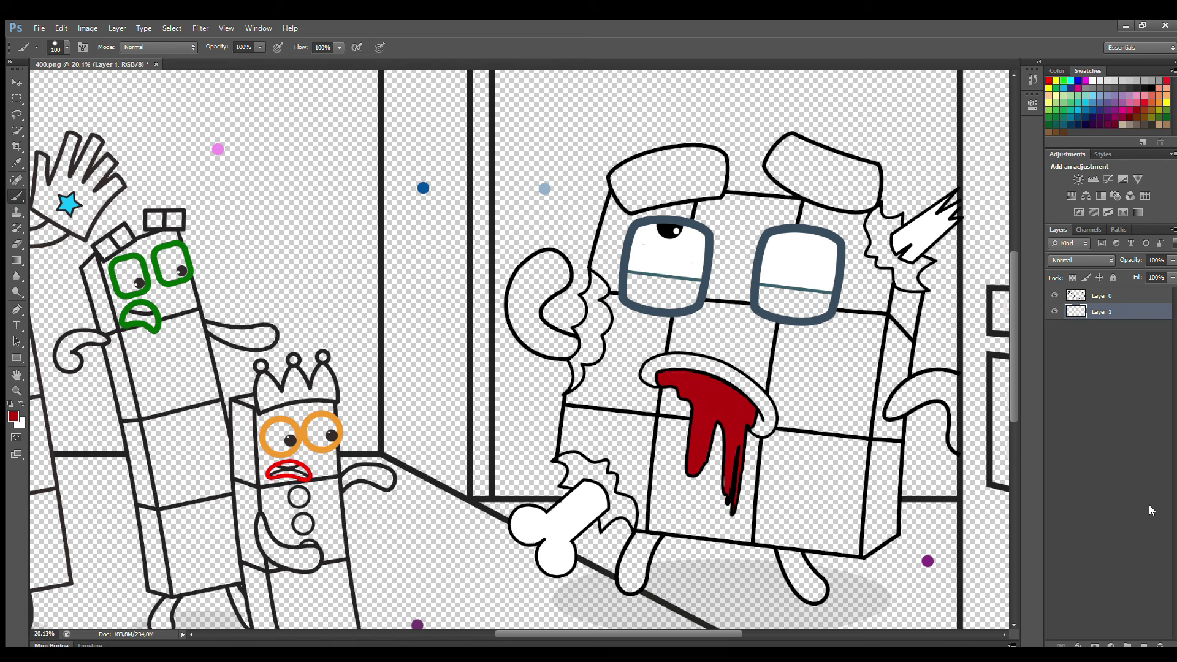
# Sample the slate blue of the large character's eye frames and paint both of its arms with it.
pyautogui.press('i')
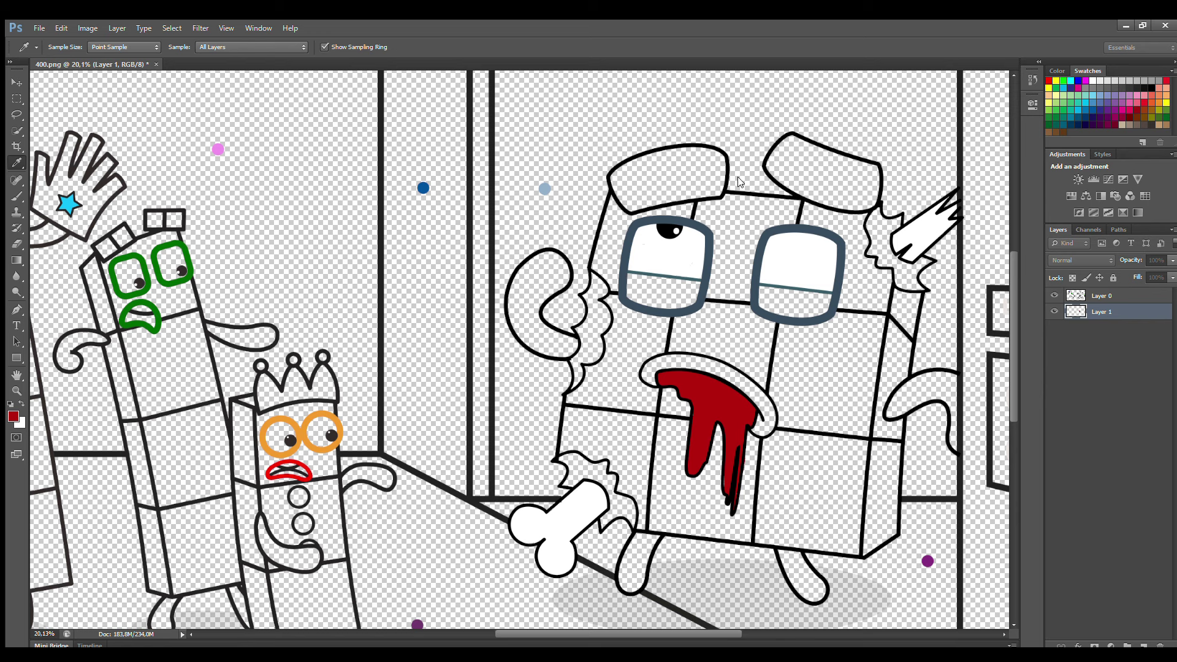
pyautogui.click(709, 231)
pyautogui.press('b')
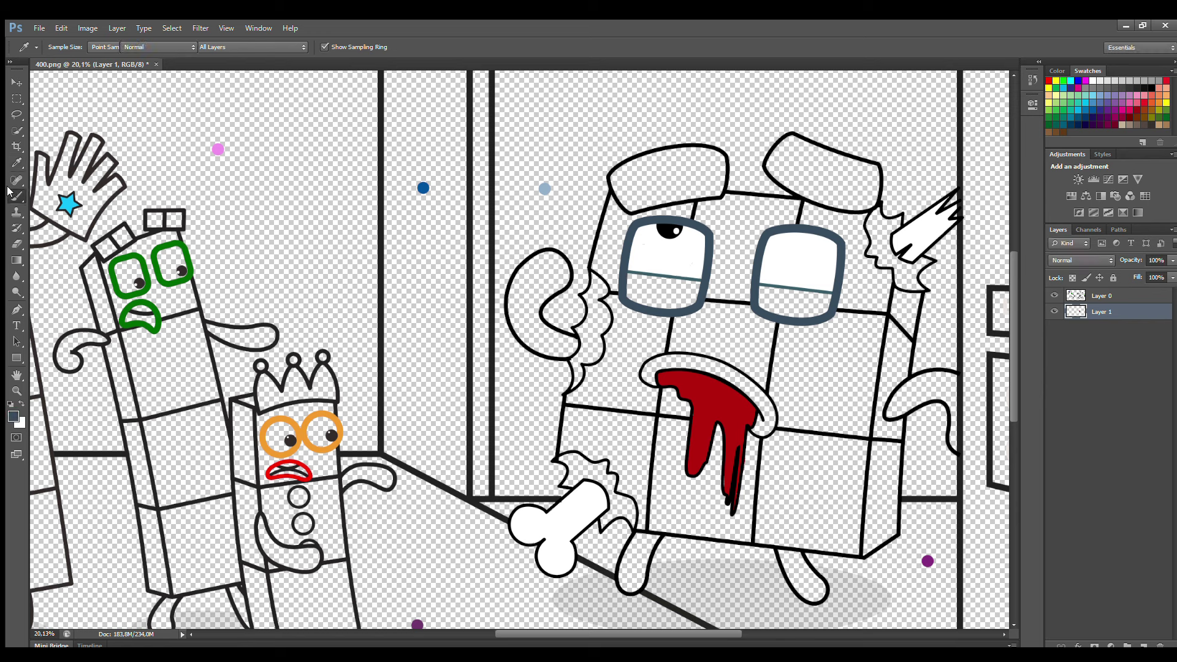
pyautogui.moveTo(577, 343)
pyautogui.mouseDown()
pyautogui.moveTo(539, 329)
pyautogui.moveTo(565, 273)
pyautogui.moveTo(550, 255)
pyautogui.moveTo(528, 269)
pyautogui.moveTo(516, 302)
pyautogui.moveTo(536, 346)
pyautogui.moveTo(574, 352)
pyautogui.moveTo(538, 340)
pyautogui.moveTo(529, 278)
pyautogui.moveTo(558, 278)
pyautogui.moveTo(532, 328)
pyautogui.moveTo(552, 276)
pyautogui.mouseUp()
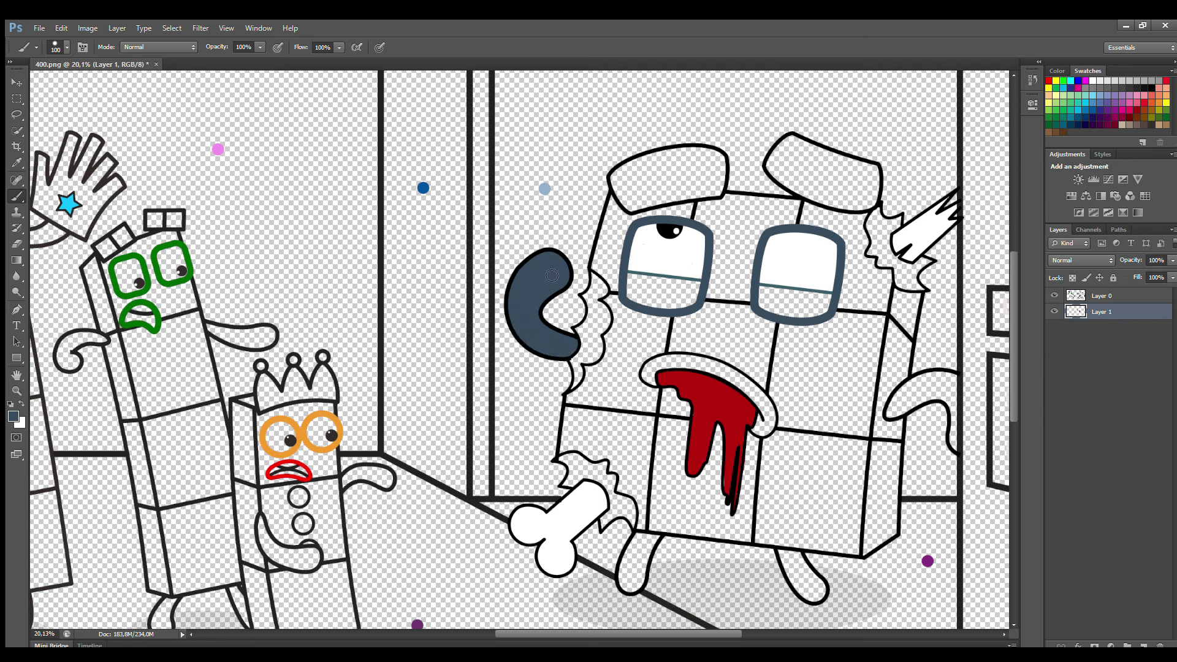
pyautogui.moveTo(890, 416)
pyautogui.mouseDown()
pyautogui.moveTo(915, 386)
pyautogui.moveTo(952, 379)
pyautogui.moveTo(958, 448)
pyautogui.moveTo(942, 396)
pyautogui.moveTo(902, 402)
pyautogui.moveTo(941, 388)
pyautogui.mouseUp()
# Paint both rounded shapes on top of the large character's head slate blue, enlarging the brush to 150 px.
pyautogui.moveTo(613, 174)
pyautogui.mouseDown()
pyautogui.moveTo(632, 207)
pyautogui.moveTo(713, 195)
pyautogui.moveTo(720, 157)
pyautogui.moveTo(633, 167)
pyautogui.moveTo(622, 174)
pyautogui.moveTo(632, 182)
pyautogui.moveTo(678, 177)
pyautogui.moveTo(637, 198)
pyautogui.mouseUp()
pyautogui.press(']')
pyautogui.press(']')
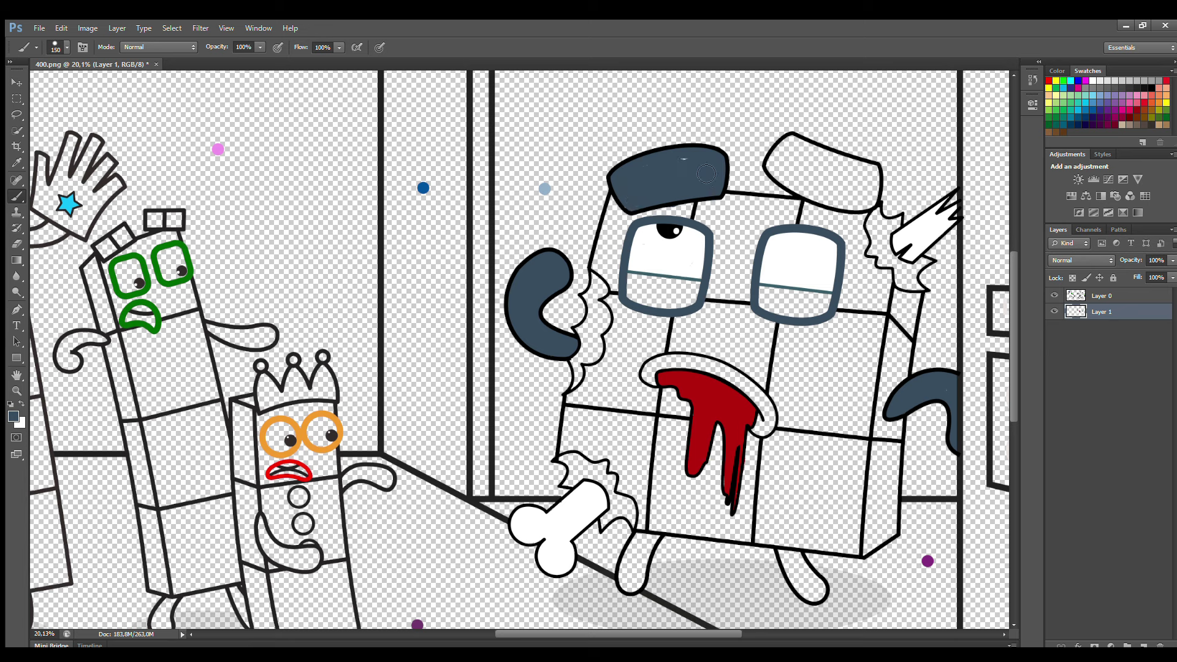
pyautogui.moveTo(794, 143)
pyautogui.mouseDown()
pyautogui.moveTo(781, 174)
pyautogui.moveTo(803, 191)
pyautogui.moveTo(873, 205)
pyautogui.moveTo(877, 177)
pyautogui.moveTo(810, 154)
pyautogui.moveTo(798, 166)
pyautogui.moveTo(852, 194)
pyautogui.mouseUp()
# Reduce the brush to 100 px and paint both of the large character's legs slate blue.
pyautogui.press('[')
pyautogui.press('[')
pyautogui.moveTo(659, 524)
pyautogui.mouseDown()
pyautogui.moveTo(638, 541)
pyautogui.moveTo(625, 575)
pyautogui.moveTo(637, 589)
pyautogui.moveTo(650, 548)
pyautogui.moveTo(640, 541)
pyautogui.moveTo(631, 581)
pyautogui.mouseUp()
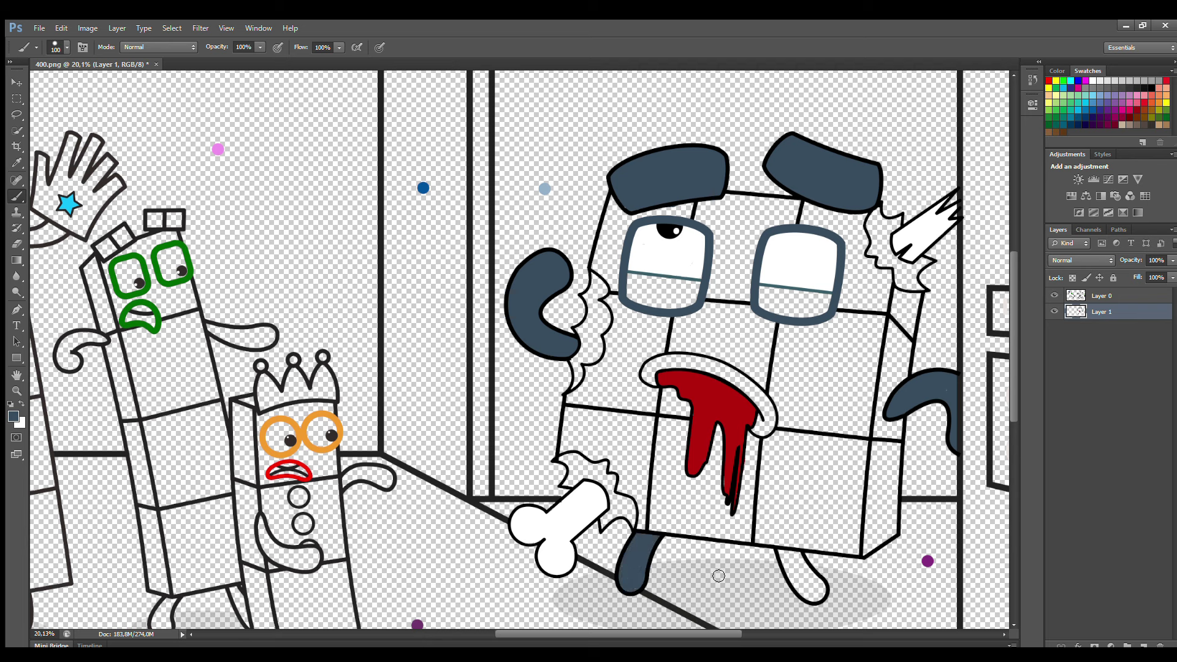
pyautogui.moveTo(784, 553)
pyautogui.mouseDown()
pyautogui.moveTo(800, 596)
pyautogui.moveTo(821, 588)
pyautogui.moveTo(794, 558)
pyautogui.moveTo(809, 582)
pyautogui.mouseUp()
# Add another layer beneath Layer 1 and paint the large character's lip slate blue with a 125 px brush.
pyautogui.click(1143, 646)
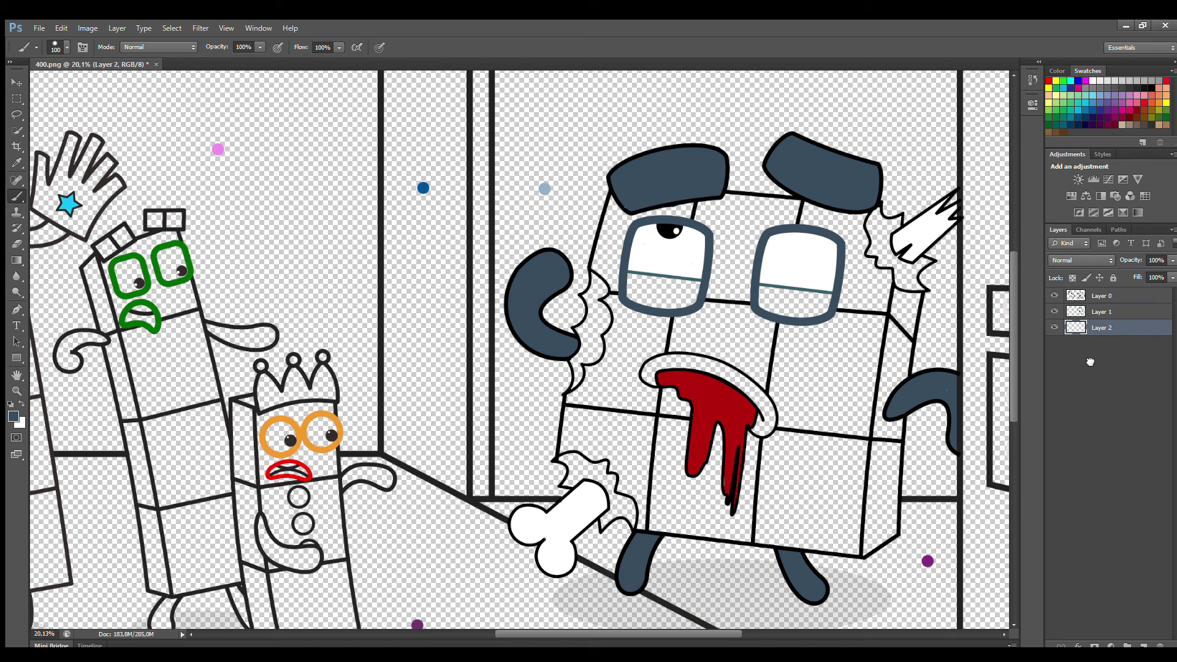
pyautogui.press(']')
pyautogui.moveTo(662, 380)
pyautogui.mouseDown()
pyautogui.moveTo(650, 383)
pyautogui.moveTo(683, 360)
pyautogui.moveTo(739, 383)
pyautogui.moveTo(774, 419)
pyautogui.moveTo(768, 434)
pyautogui.moveTo(744, 390)
pyautogui.mouseUp()
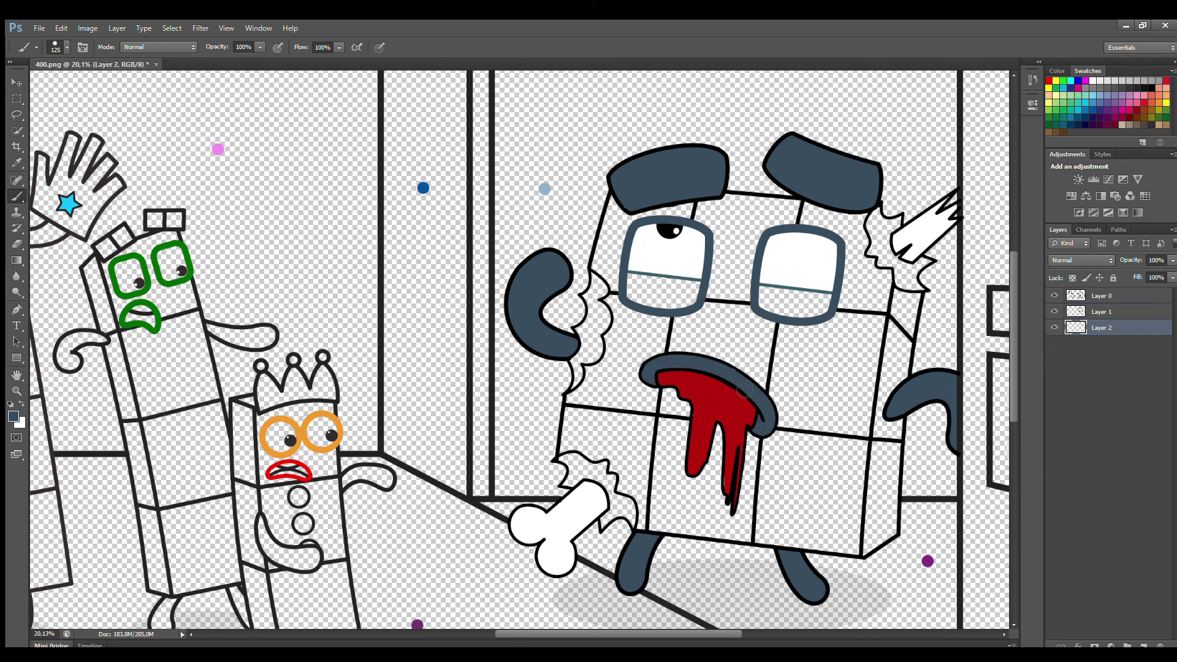
# Sample the blood color, switch to a darker red and paint the torn wound around the lower bone.
pyautogui.click(16, 162)
pyautogui.click(705, 405)
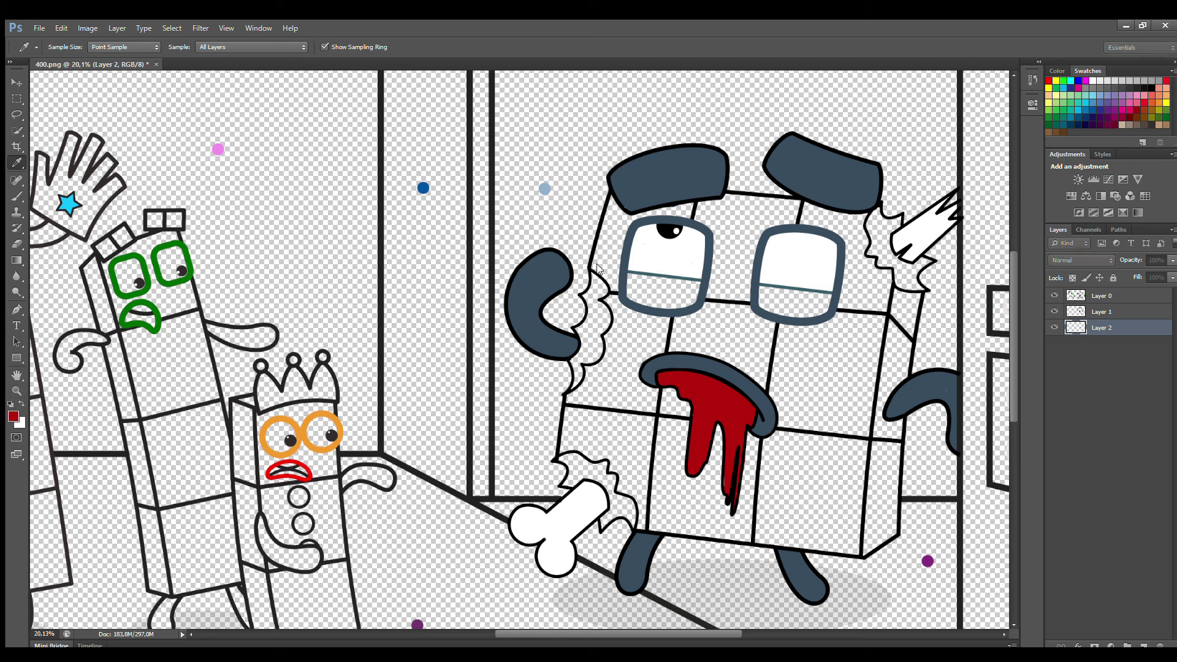
pyautogui.click(17, 196)
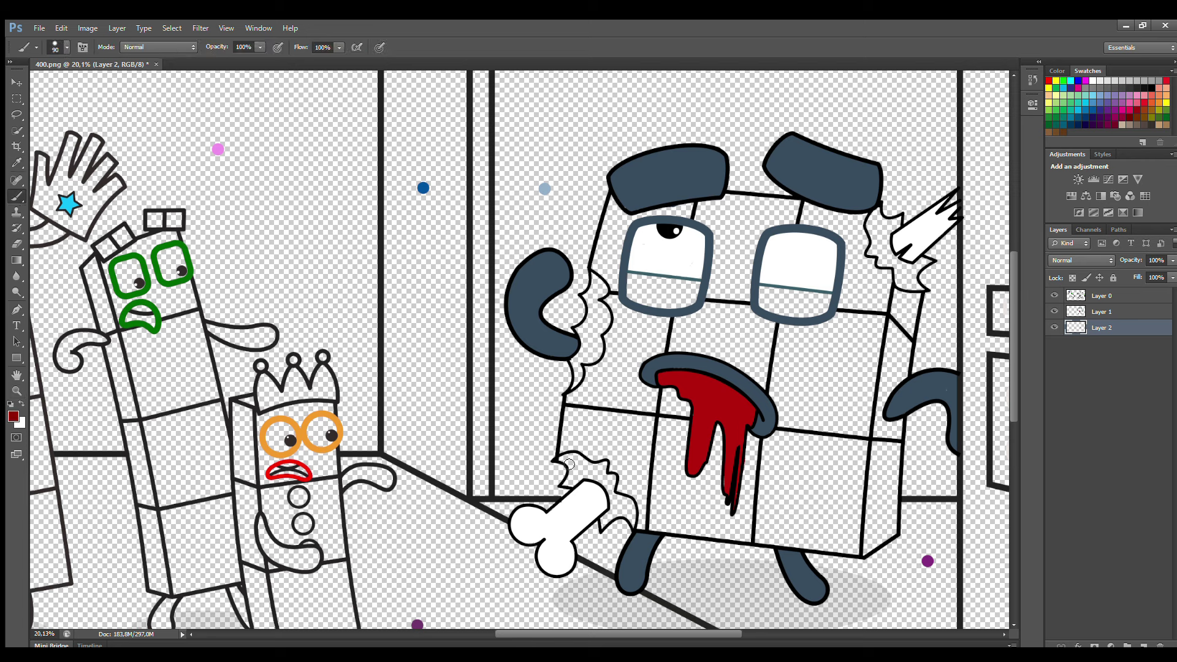
pyautogui.moveTo(565, 457)
pyautogui.mouseDown()
pyautogui.moveTo(605, 466)
pyautogui.moveTo(612, 499)
pyautogui.moveTo(631, 514)
pyautogui.mouseUp()
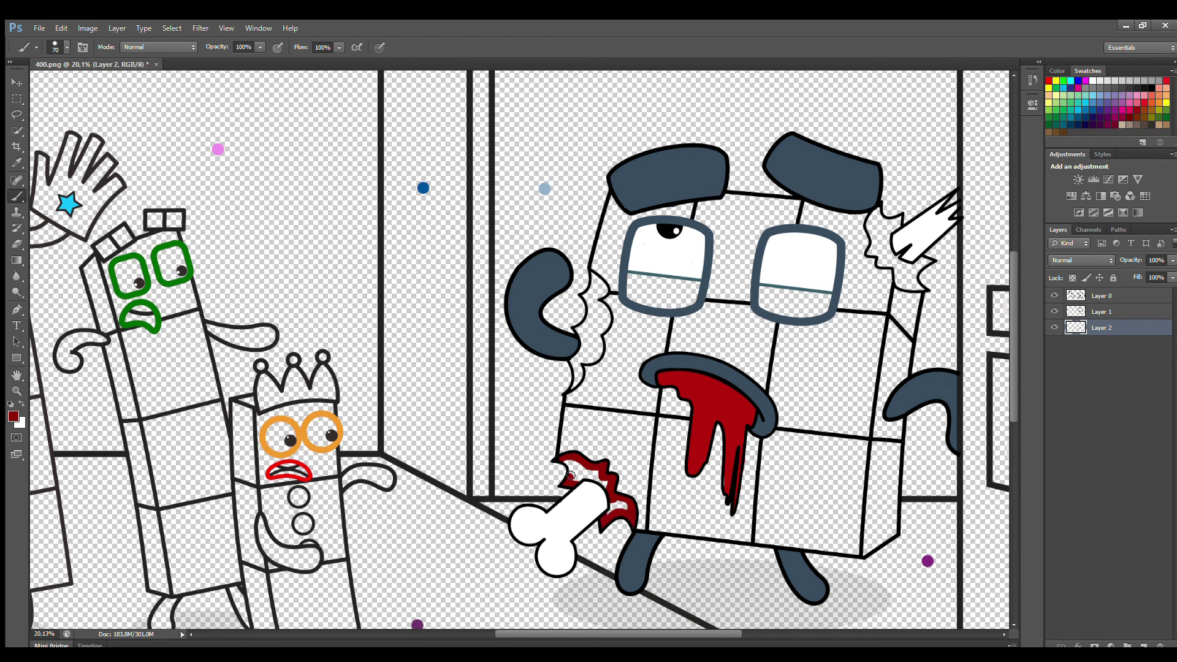
pyautogui.moveTo(571, 475); pyautogui.dragTo(629, 511)
# Paint the torn wound beside the large character's raised arm dark red.
pyautogui.press(']')
pyautogui.press(']')
pyautogui.press(']')
pyautogui.moveTo(594, 277)
pyautogui.mouseDown()
pyautogui.moveTo(573, 384)
pyautogui.moveTo(605, 326)
pyautogui.moveTo(599, 285)
pyautogui.moveTo(588, 355)
pyautogui.mouseUp()
# Paint the wound around the large character's splintered upper bone dark red, using smaller brush sizes for the gaps.
pyautogui.press(']')
pyautogui.press(']')
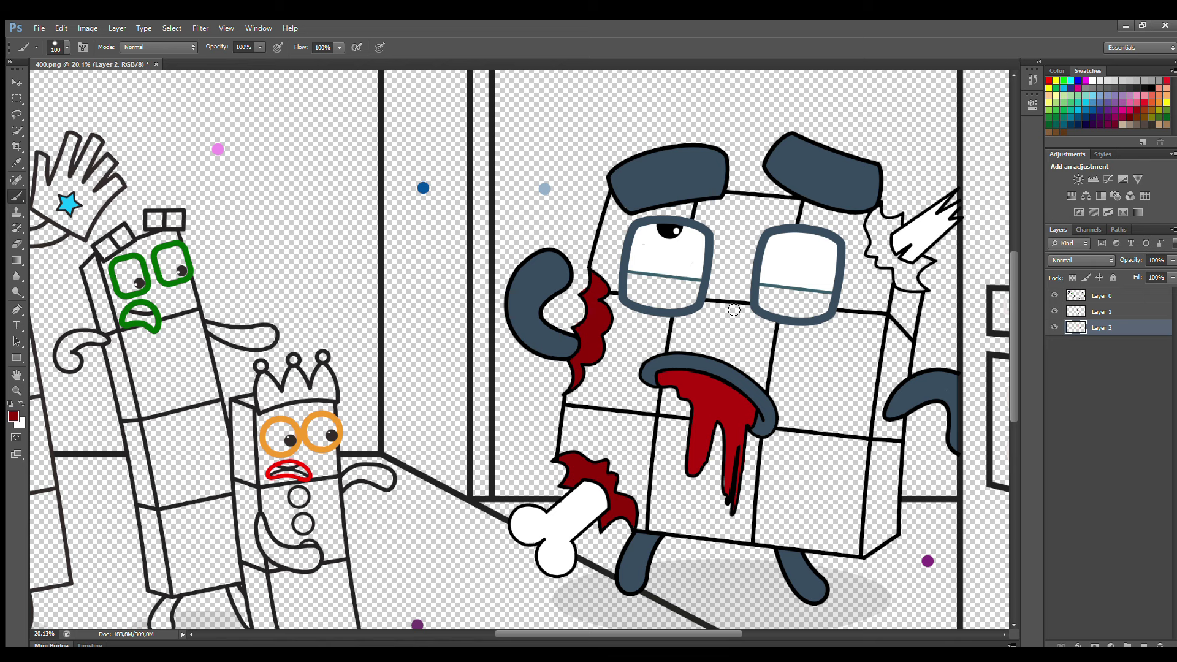
pyautogui.moveTo(880, 215)
pyautogui.mouseDown()
pyautogui.moveTo(871, 252)
pyautogui.moveTo(918, 287)
pyautogui.mouseUp()
pyautogui.press('[')
pyautogui.press('[')
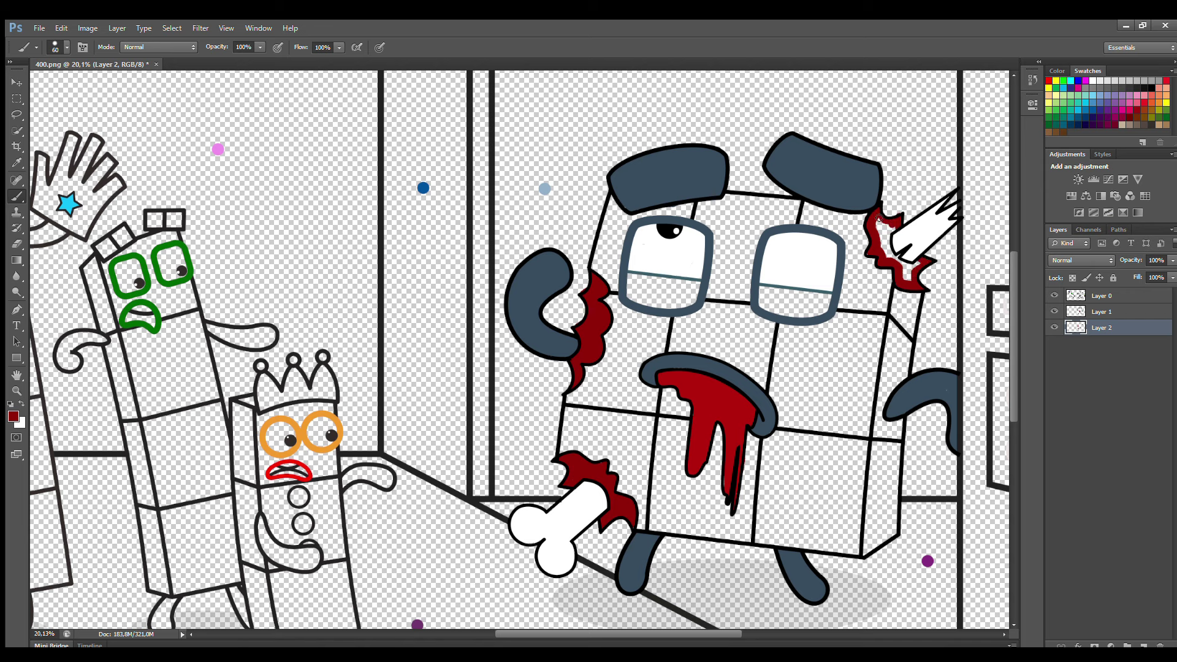
pyautogui.moveTo(882, 226); pyautogui.dragTo(913, 265)
# Sample the eye frame color and paint the lower halves of both of the large character's eyes gray-blue.
pyautogui.click(17, 163)
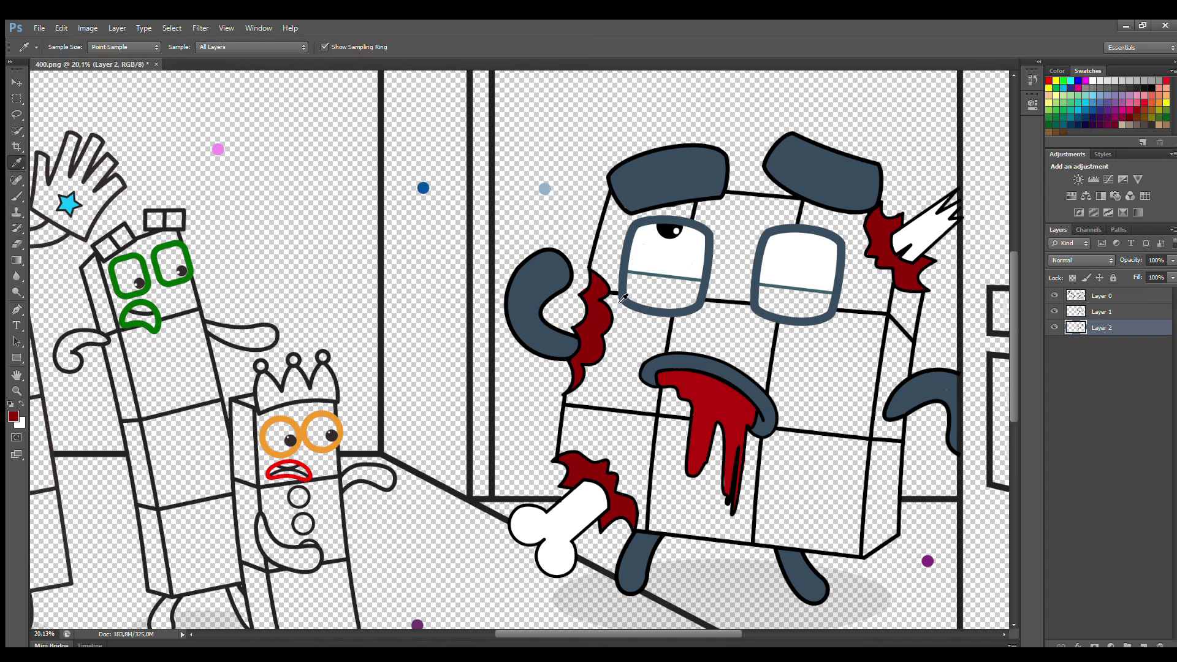
pyautogui.click(624, 299)
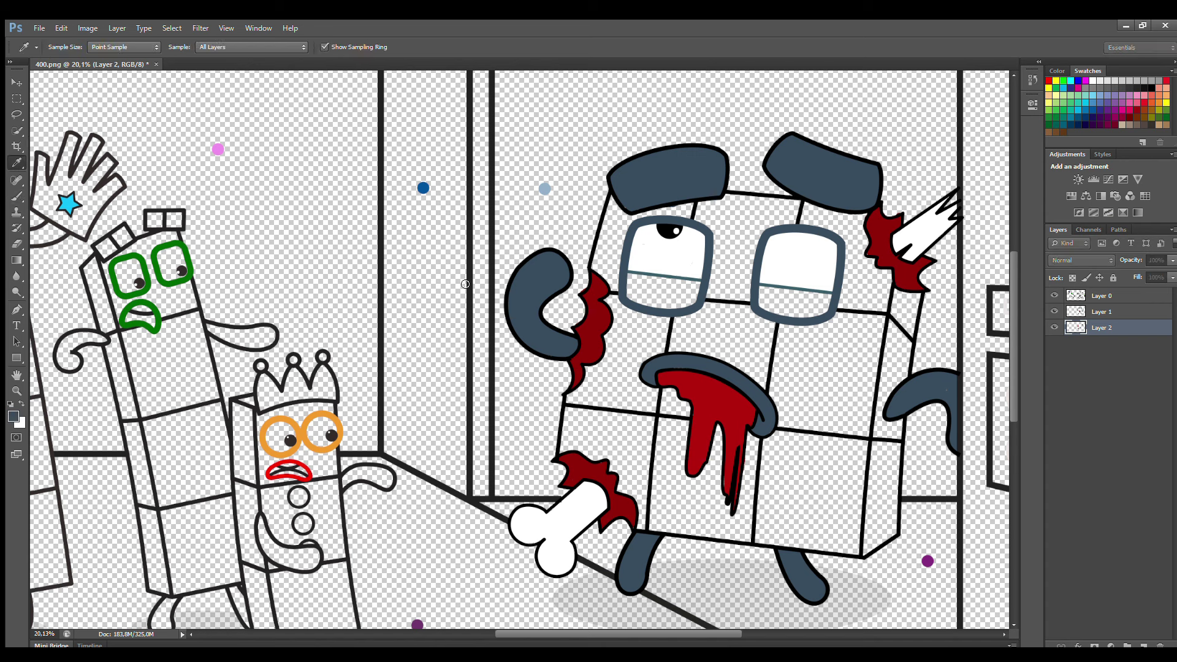
pyautogui.click(17, 197)
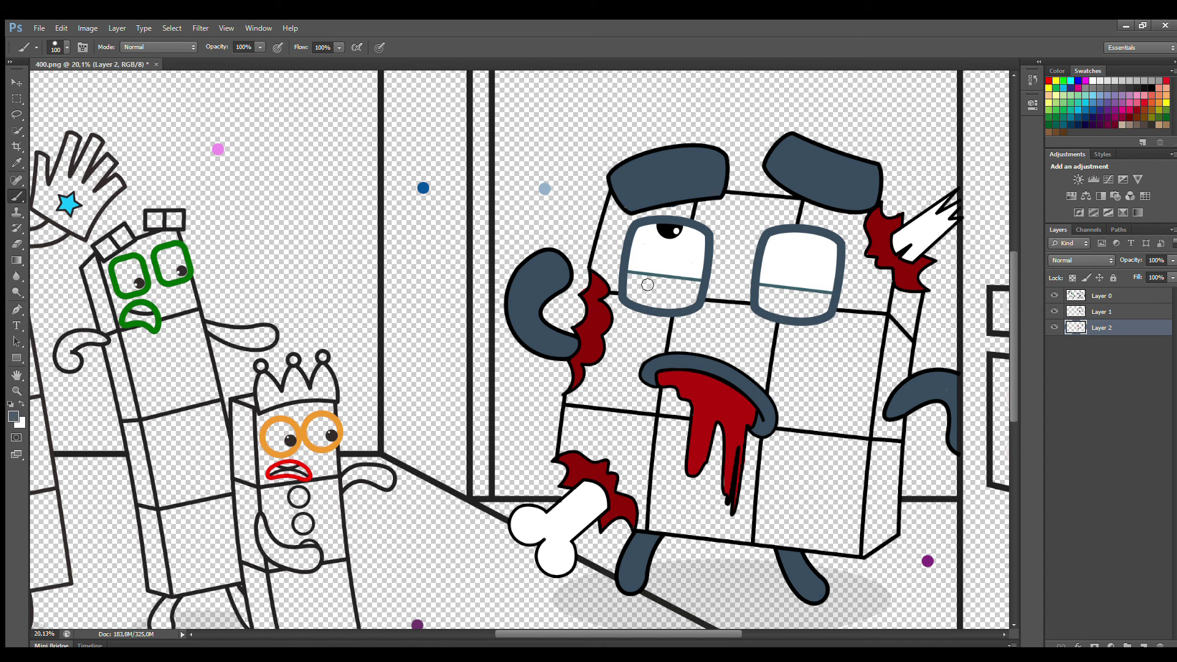
pyautogui.moveTo(637, 282)
pyautogui.mouseDown()
pyautogui.moveTo(674, 304)
pyautogui.moveTo(648, 283)
pyautogui.mouseUp()
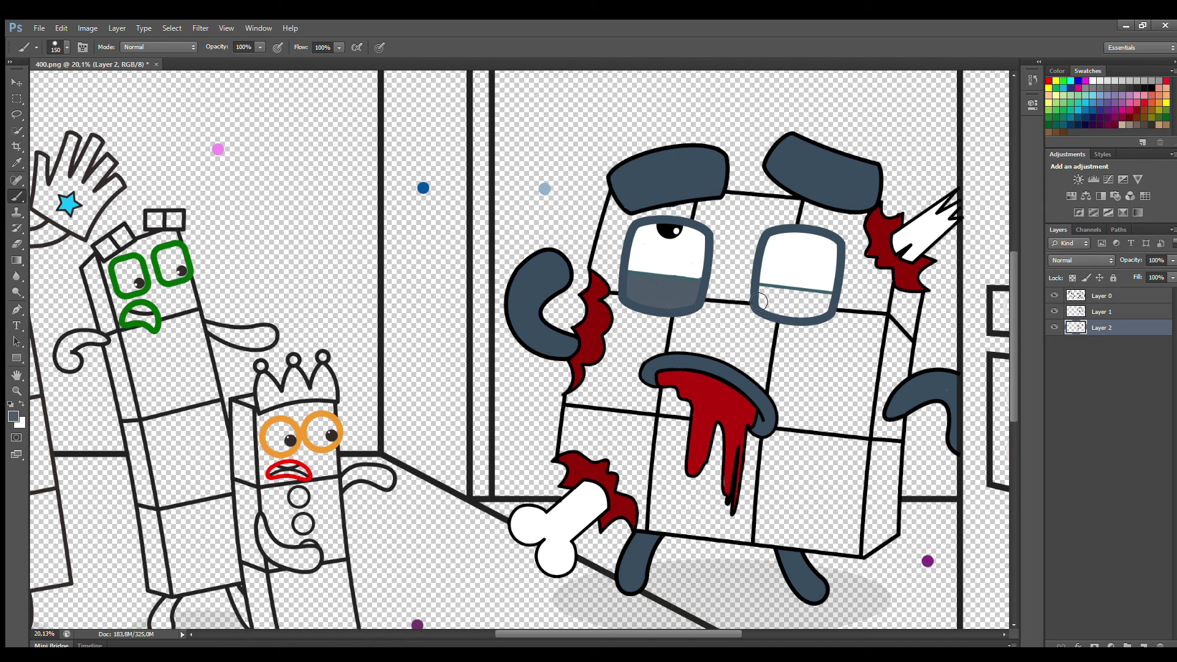
pyautogui.moveTo(759, 302)
pyautogui.mouseDown()
pyautogui.moveTo(796, 314)
pyautogui.moveTo(827, 309)
pyautogui.moveTo(801, 301)
pyautogui.mouseUp()
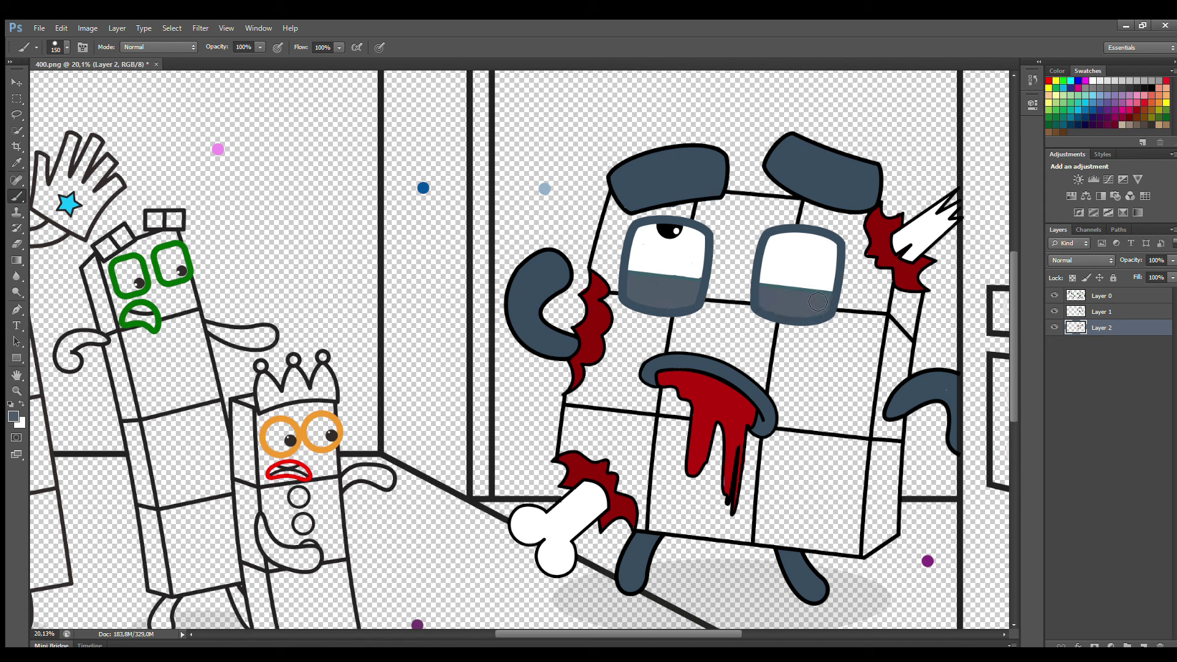
# Add a new layer beneath Layer 2 and paint the large character's top row of blocks dark gray.
pyautogui.click(1144, 645)
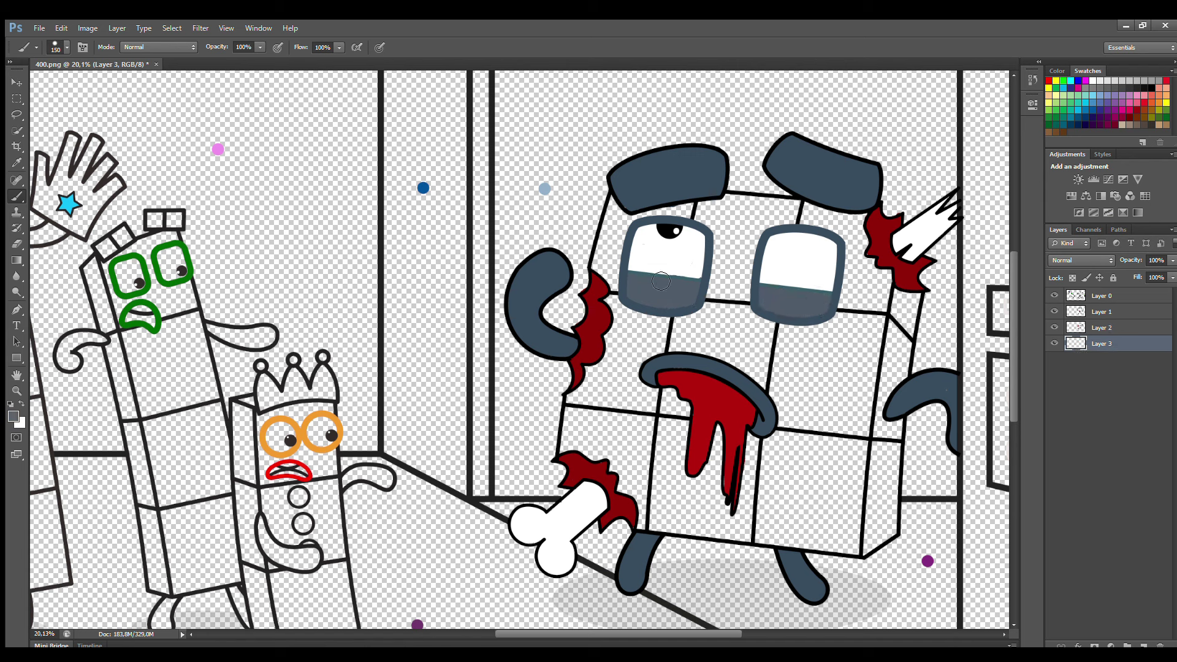
pyautogui.moveTo(613, 197); pyautogui.dragTo(612, 289)
pyautogui.hotkey('ctrl', 'z')
pyautogui.click(1121, 91)
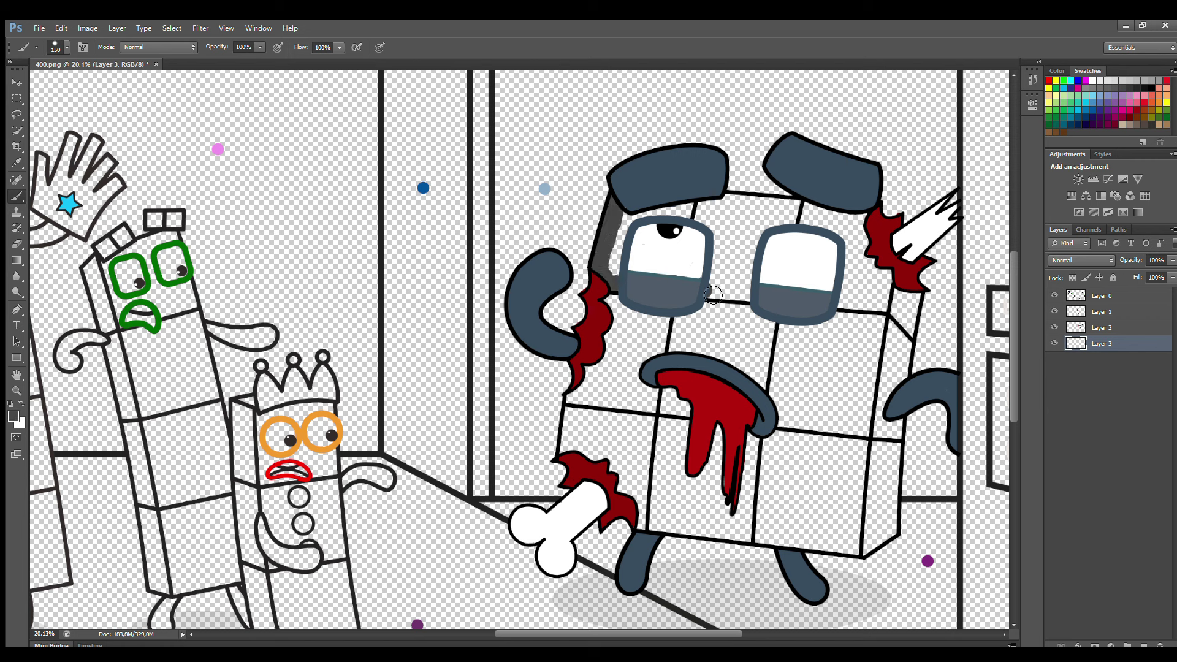
pyautogui.moveTo(713, 295)
pyautogui.mouseDown()
pyautogui.moveTo(902, 312)
pyautogui.moveTo(911, 334)
pyautogui.moveTo(918, 294)
pyautogui.moveTo(907, 296)
pyautogui.moveTo(877, 254)
pyautogui.moveTo(869, 222)
pyautogui.moveTo(707, 209)
pyautogui.moveTo(631, 225)
pyautogui.moveTo(619, 275)
pyautogui.moveTo(786, 281)
pyautogui.moveTo(910, 305)
pyautogui.moveTo(808, 229)
pyautogui.moveTo(687, 222)
pyautogui.moveTo(850, 255)
pyautogui.moveTo(742, 260)
pyautogui.mouseUp()
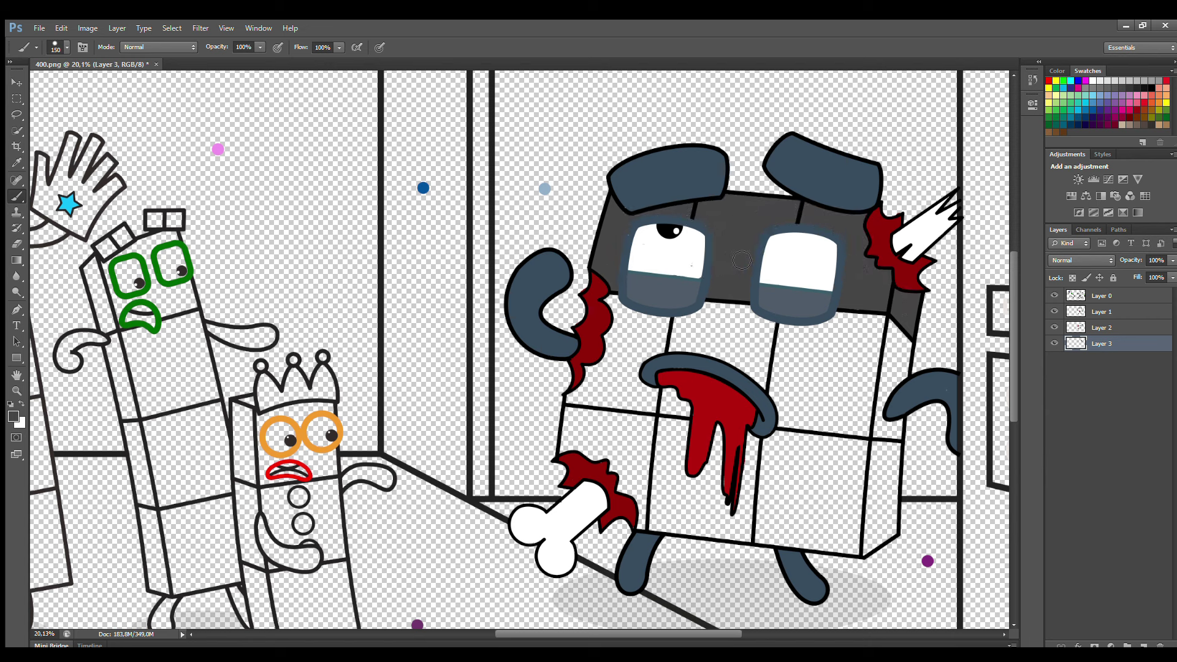
# Dab medium gray on the middle row of blocks, then paint the large character's bottom row light gray.
pyautogui.press('i')
pyautogui.press('b')
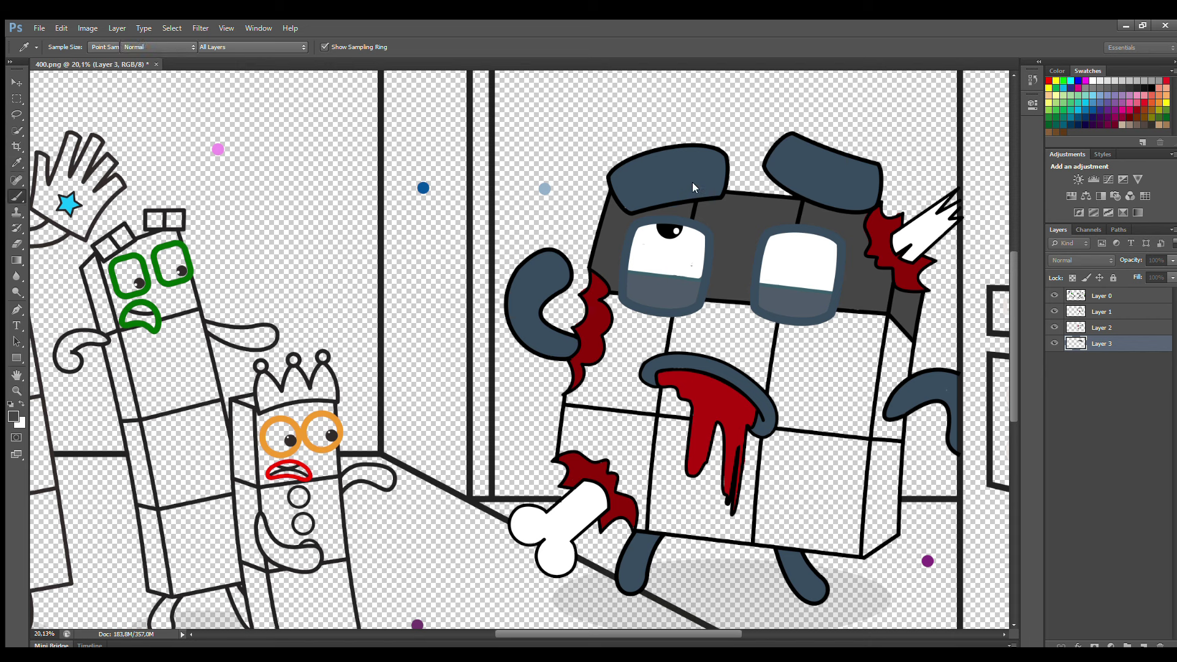
pyautogui.click(627, 337)
pyautogui.press('i')
pyautogui.press('b')
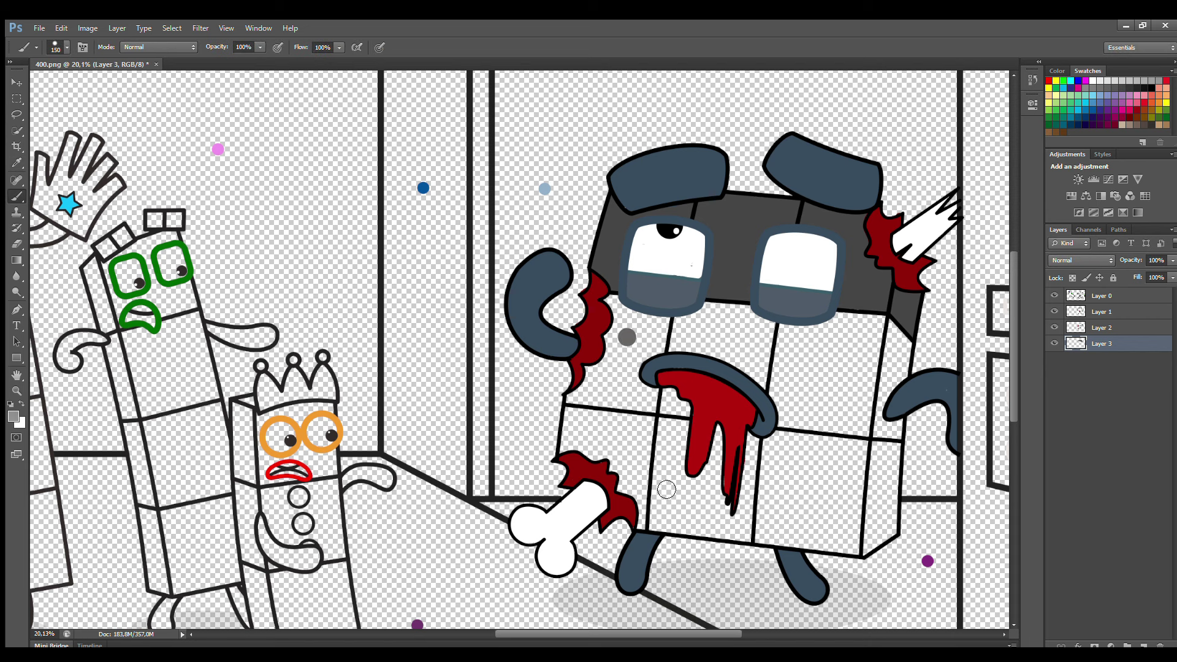
pyautogui.moveTo(575, 409)
pyautogui.mouseDown()
pyautogui.moveTo(572, 456)
pyautogui.moveTo(630, 489)
pyautogui.moveTo(642, 524)
pyautogui.moveTo(618, 495)
pyautogui.moveTo(641, 525)
pyautogui.moveTo(864, 555)
pyautogui.moveTo(893, 538)
pyautogui.moveTo(899, 454)
pyautogui.moveTo(589, 421)
pyautogui.moveTo(582, 441)
pyautogui.moveTo(597, 446)
pyautogui.moveTo(876, 474)
pyautogui.moveTo(644, 464)
pyautogui.moveTo(661, 512)
pyautogui.moveTo(835, 538)
pyautogui.moveTo(882, 514)
pyautogui.moveTo(799, 498)
pyautogui.moveTo(795, 514)
pyautogui.moveTo(858, 515)
pyautogui.mouseUp()
pyautogui.press(']')
# Add a new layer beneath Layer 3, sample the medium gray dab and paint the middle row of blocks.
pyautogui.click(1143, 645)
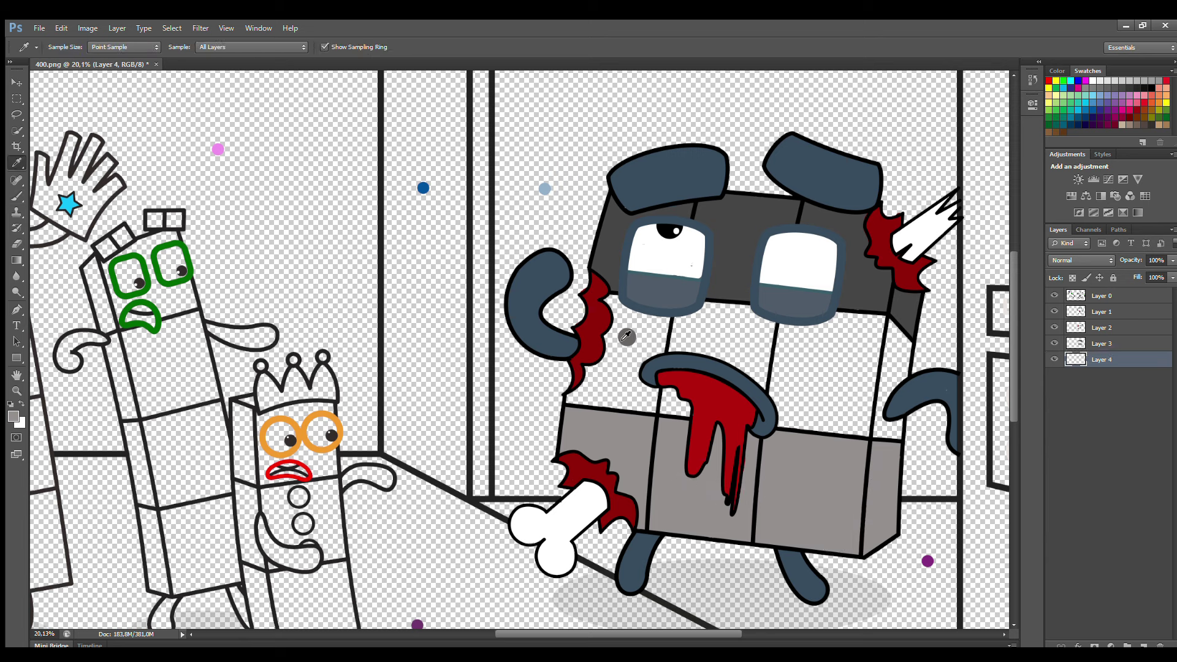
pyautogui.keyDown('alt'); pyautogui.click(626, 336); pyautogui.keyUp('alt')
pyautogui.moveTo(622, 303)
pyautogui.mouseDown()
pyautogui.moveTo(606, 394)
pyautogui.moveTo(591, 410)
pyautogui.moveTo(821, 448)
pyautogui.moveTo(897, 450)
pyautogui.moveTo(909, 348)
pyautogui.moveTo(776, 321)
pyautogui.moveTo(639, 322)
pyautogui.moveTo(887, 356)
pyautogui.moveTo(674, 349)
pyautogui.moveTo(842, 387)
pyautogui.moveTo(785, 395)
pyautogui.moveTo(877, 423)
pyautogui.moveTo(716, 407)
pyautogui.moveTo(636, 375)
pyautogui.moveTo(706, 400)
pyautogui.mouseUp()
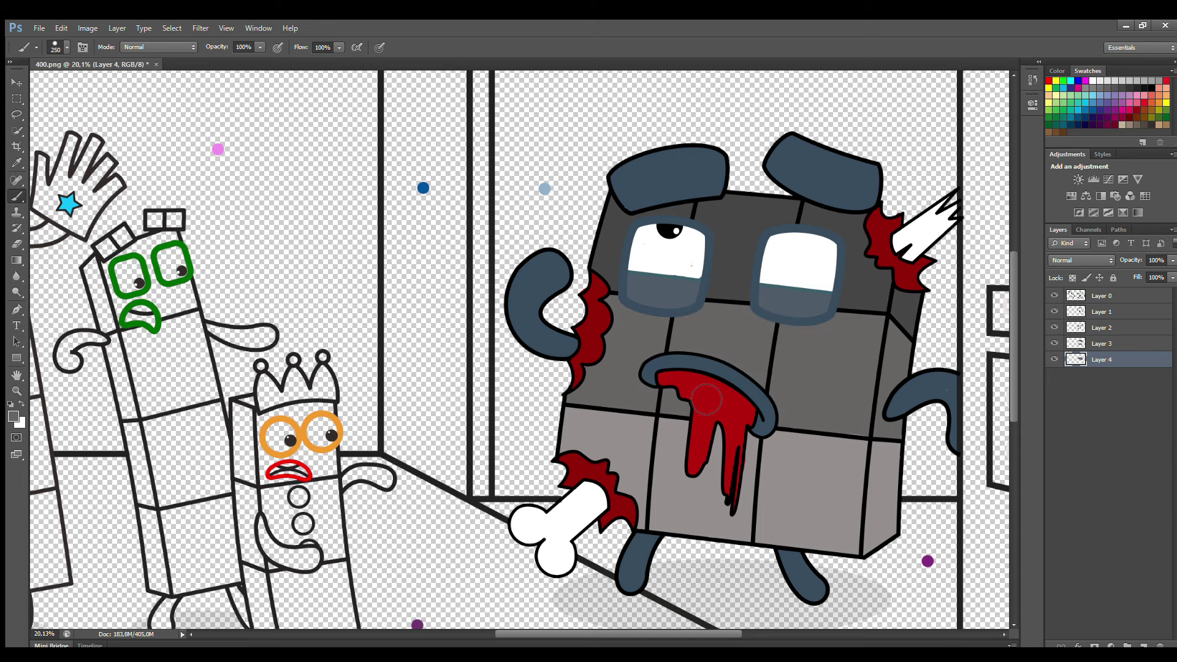
# On Layer 1, paint the small crowned character's eyes white and shade their lower parts soft light blue.
pyautogui.moveTo(1009, 327); pyautogui.dragTo(1006, 354)
pyautogui.moveTo(575, 630); pyautogui.dragTo(524, 626)
pyautogui.click(1101, 312)
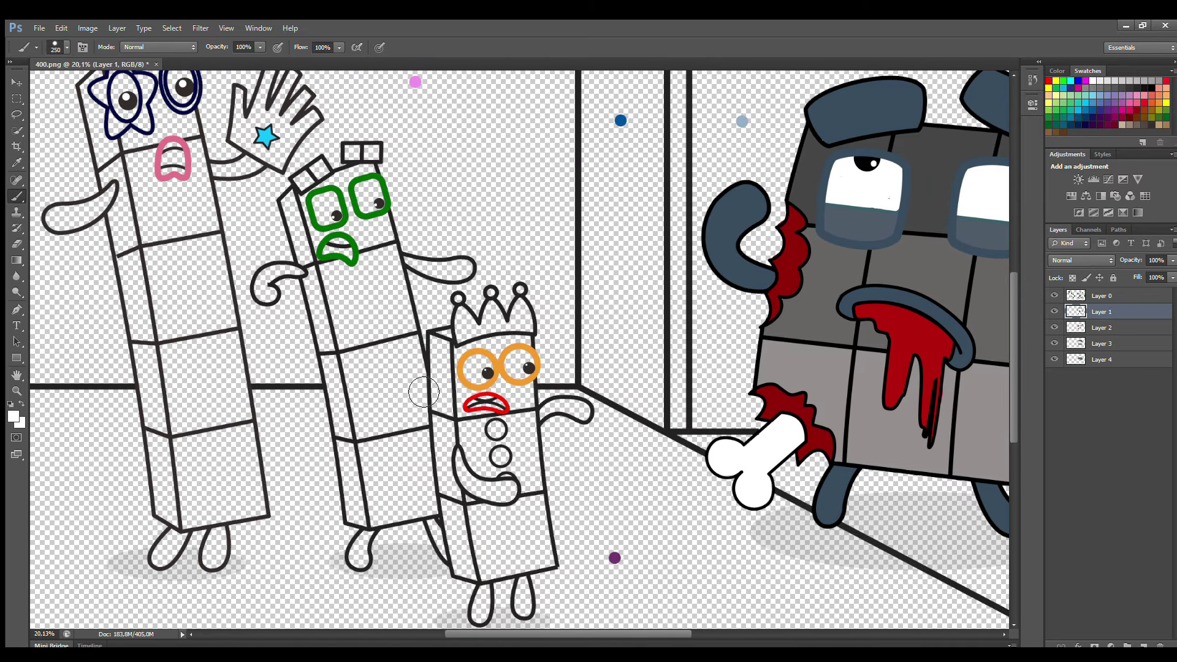
pyautogui.press('[')
pyautogui.press('[')
pyautogui.press('[')
pyautogui.press('[')
pyautogui.press('[')
pyautogui.moveTo(475, 365)
pyautogui.mouseDown()
pyautogui.moveTo(472, 380)
pyautogui.moveTo(522, 367)
pyautogui.mouseUp()
pyautogui.click(1087, 100)
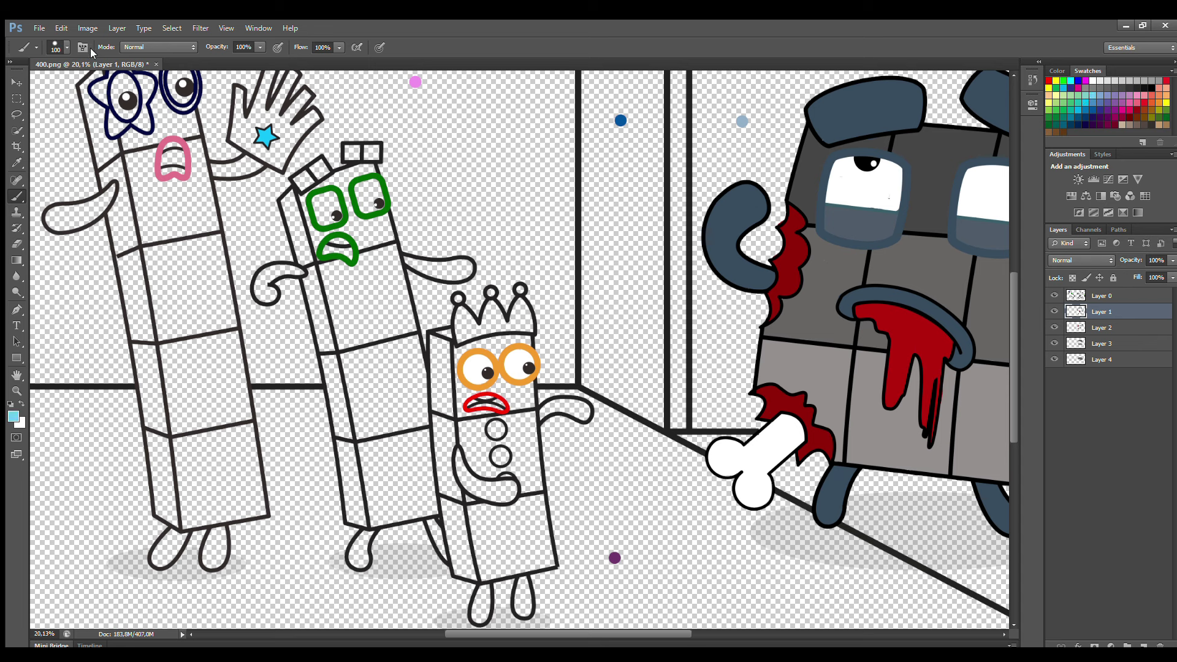
pyautogui.moveTo(516, 375); pyautogui.dragTo(472, 380)
# Sample the red of the crowned character's mouth and paint its buttons, arms and legs with an 80 px brush.
pyautogui.keyDown('alt'); pyautogui.click(473, 331); pyautogui.keyUp('alt')
pyautogui.keyDown('alt'); pyautogui.click(492, 410); pyautogui.keyUp('alt')
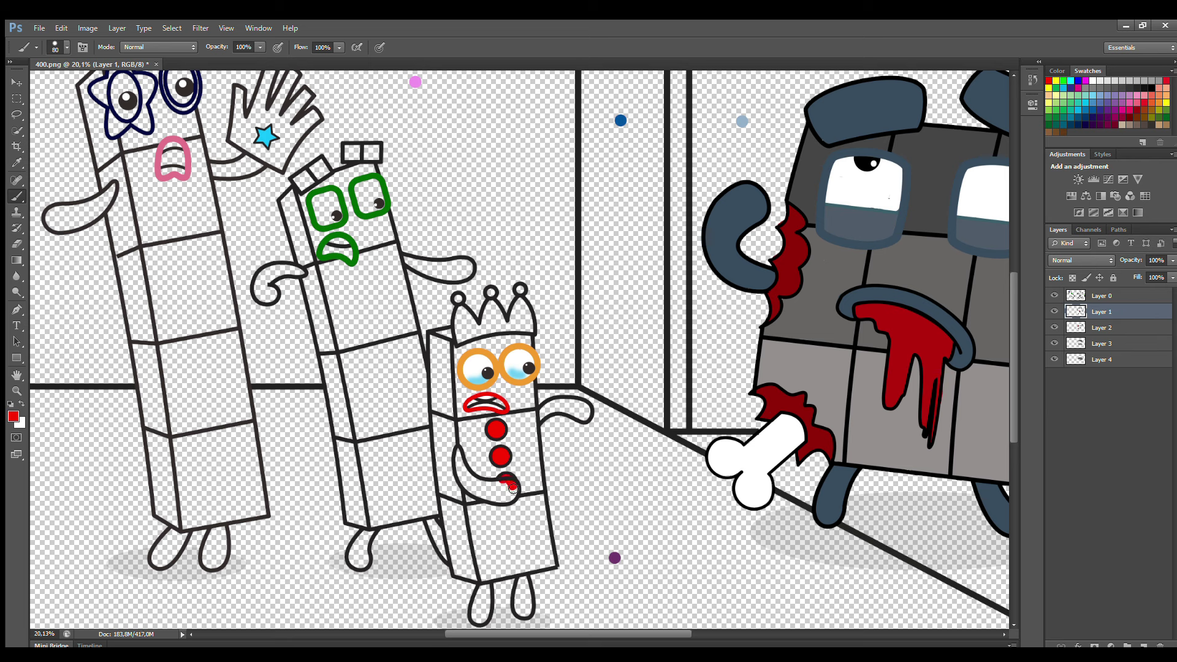
pyautogui.moveTo(513, 488)
pyautogui.mouseDown()
pyautogui.moveTo(486, 499)
pyautogui.moveTo(458, 476)
pyautogui.moveTo(455, 453)
pyautogui.moveTo(498, 492)
pyautogui.mouseUp()
pyautogui.moveTo(543, 419)
pyautogui.mouseDown()
pyautogui.moveTo(576, 403)
pyautogui.moveTo(587, 418)
pyautogui.moveTo(571, 407)
pyautogui.mouseUp()
pyautogui.moveTo(482, 587)
pyautogui.mouseDown()
pyautogui.moveTo(478, 620)
pyautogui.moveTo(488, 590)
pyautogui.moveTo(520, 598)
pyautogui.moveTo(522, 616)
pyautogui.moveTo(525, 583)
pyautogui.mouseUp()
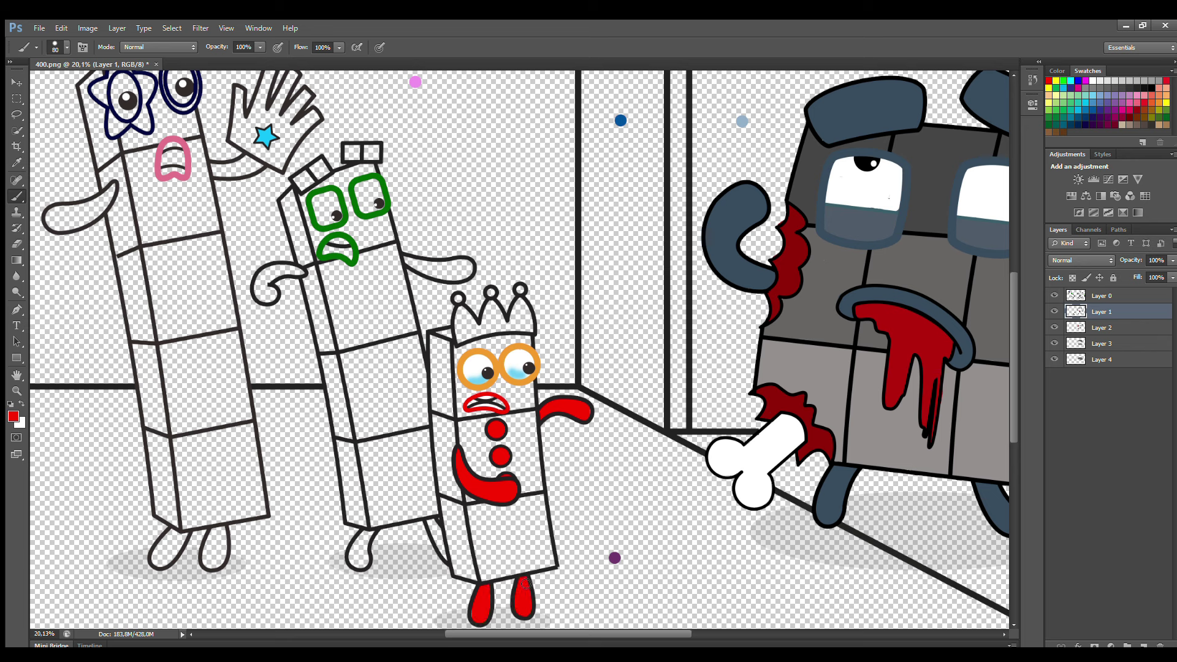
# Paint the small character's crown red with a 100 px brush, and fill the inside of its mouth black on Layer 2.
pyautogui.moveTo(464, 339)
pyautogui.mouseDown()
pyautogui.moveTo(461, 312)
pyautogui.moveTo(484, 326)
pyautogui.moveTo(496, 306)
pyautogui.moveTo(511, 326)
pyautogui.moveTo(522, 306)
pyautogui.moveTo(530, 329)
pyautogui.mouseUp()
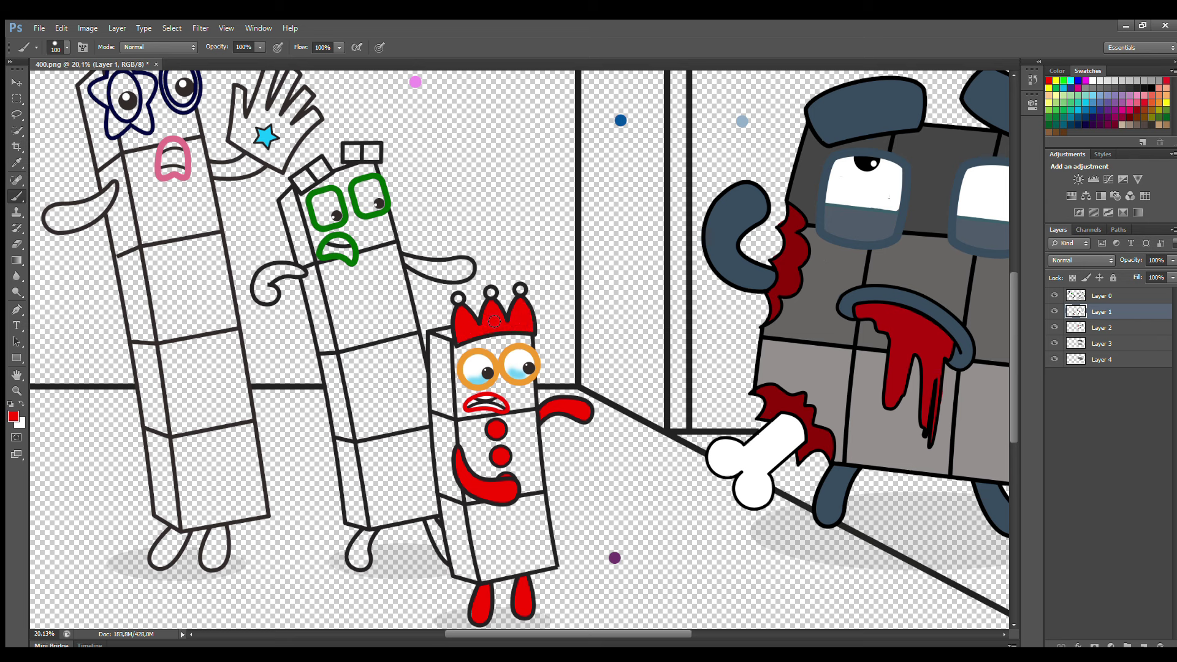
pyautogui.click(1105, 330)
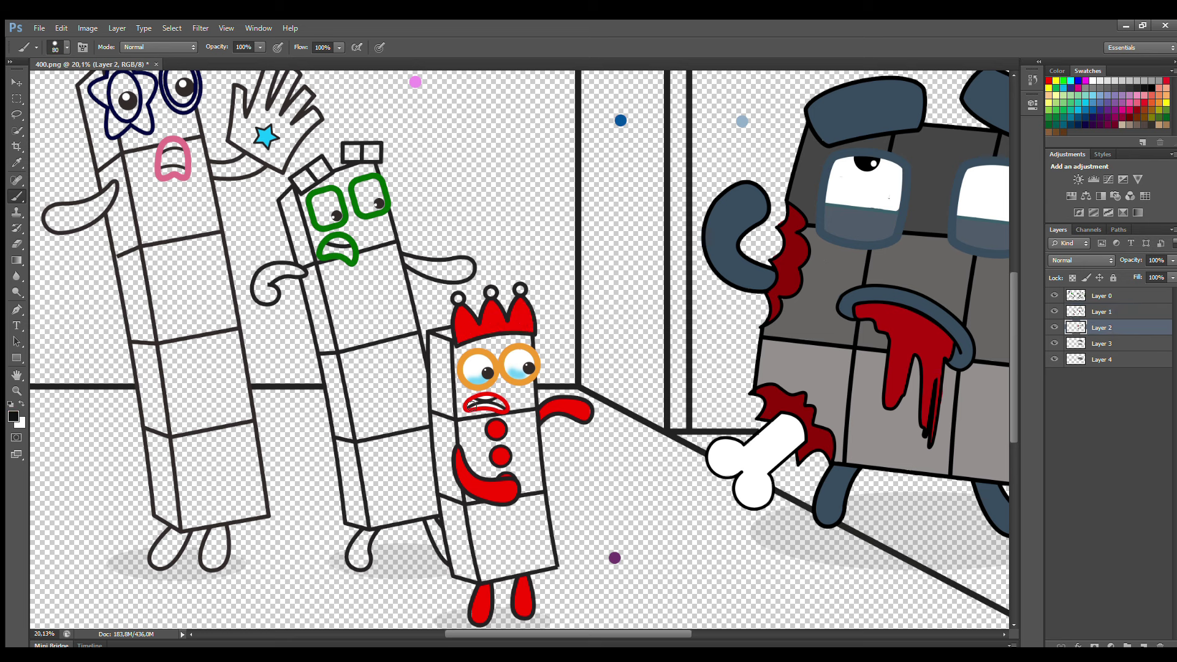
# On Layer 3, paint the crowned character's front blocks and crown tips bright yellow, using a brush up to 200 px.
pyautogui.click(1103, 344)
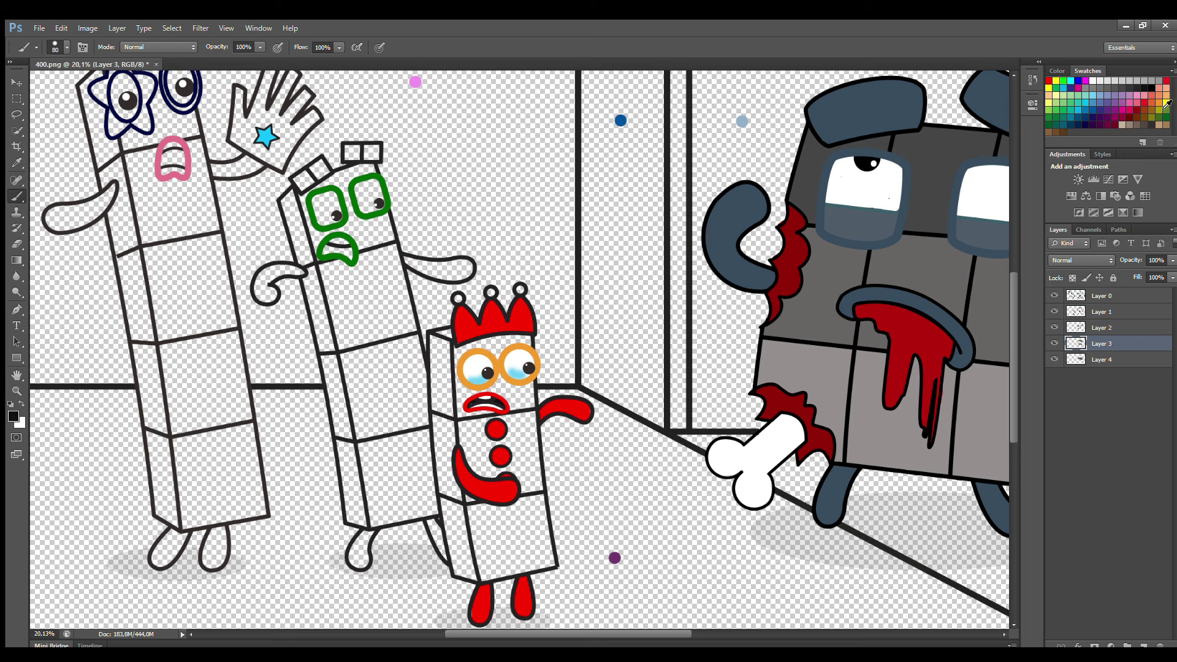
pyautogui.click(1165, 103)
pyautogui.moveTo(467, 353)
pyautogui.mouseDown()
pyautogui.moveTo(493, 577)
pyautogui.moveTo(552, 564)
pyautogui.moveTo(529, 361)
pyautogui.moveTo(521, 342)
pyautogui.moveTo(476, 359)
pyautogui.moveTo(501, 374)
pyautogui.moveTo(491, 485)
pyautogui.moveTo(508, 560)
pyautogui.moveTo(528, 477)
pyautogui.moveTo(512, 434)
pyautogui.moveTo(529, 553)
pyautogui.moveTo(518, 386)
pyautogui.mouseUp()
pyautogui.press(']')
pyautogui.press(']')
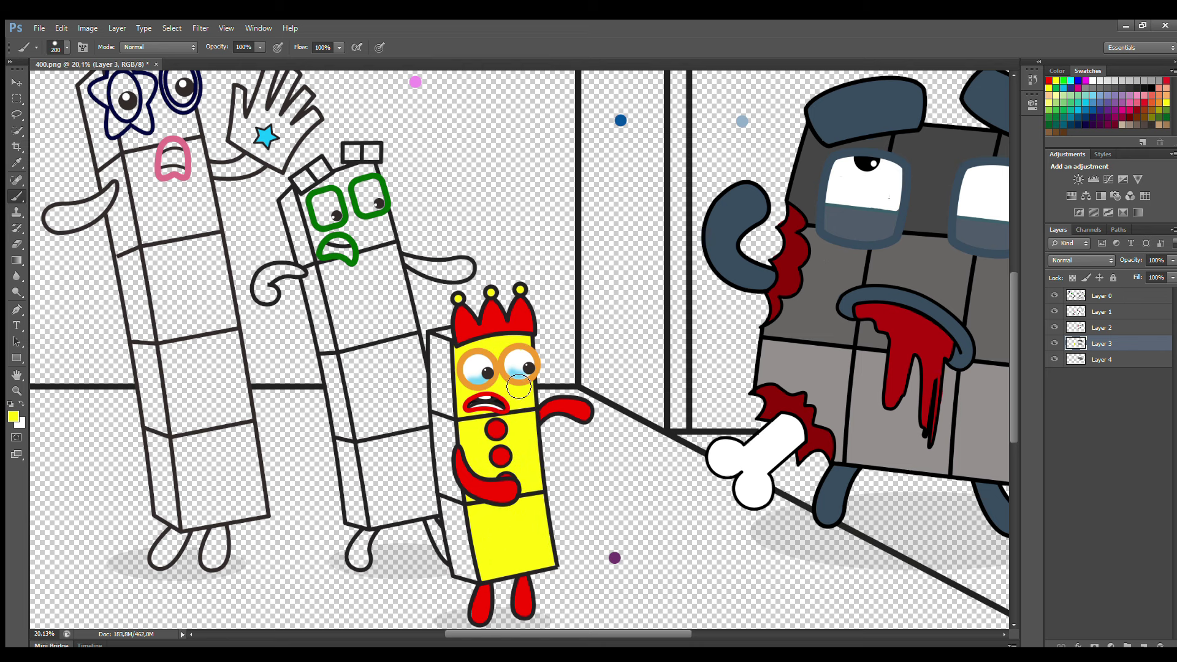
# On Layer 4, paint the crowned character's side faces a darker yellow with the 200 px brush.
pyautogui.click(1110, 359)
pyautogui.press('i')
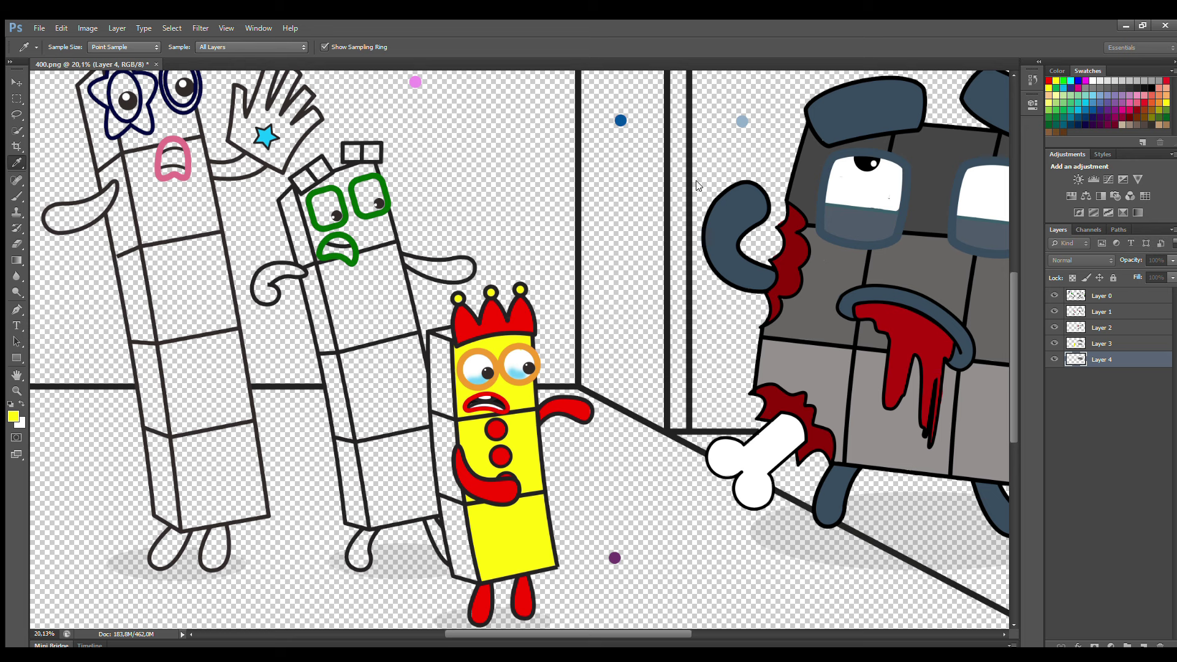
pyautogui.press('b')
pyautogui.moveTo(450, 340)
pyautogui.mouseDown()
pyautogui.moveTo(440, 352)
pyautogui.moveTo(457, 527)
pyautogui.moveTo(469, 573)
pyautogui.moveTo(491, 577)
pyautogui.mouseUp()
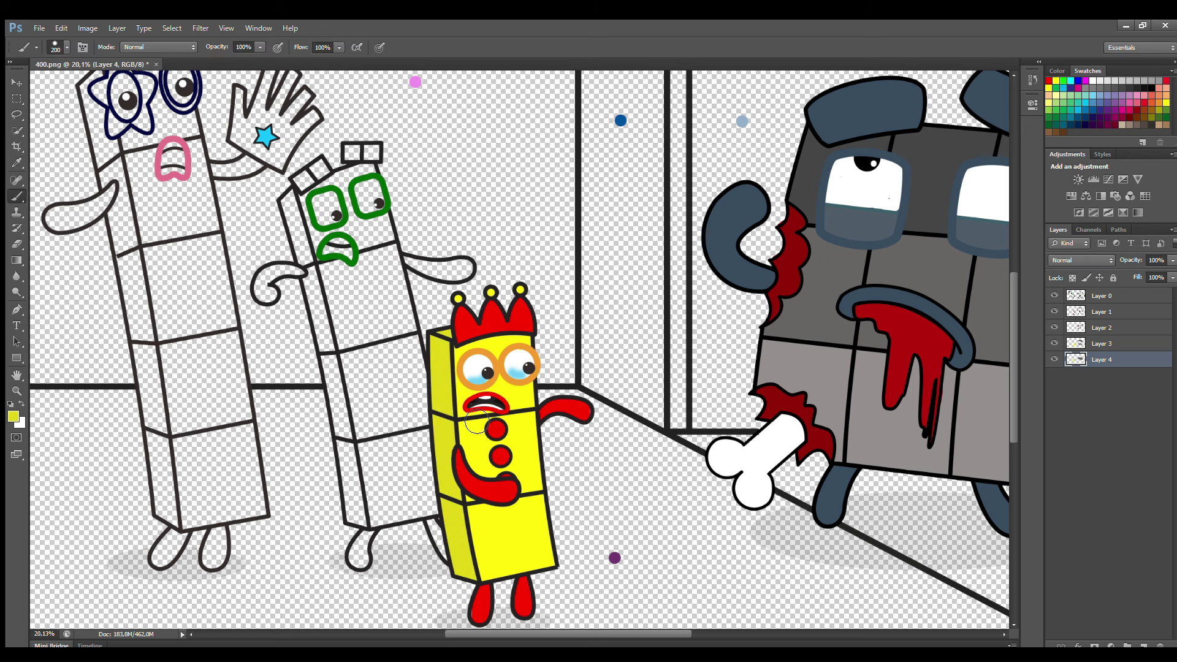
# On Layer 1, paint the green-outlined eyes of the middle character white and shade their lower parts light blue.
pyautogui.click(1114, 311)
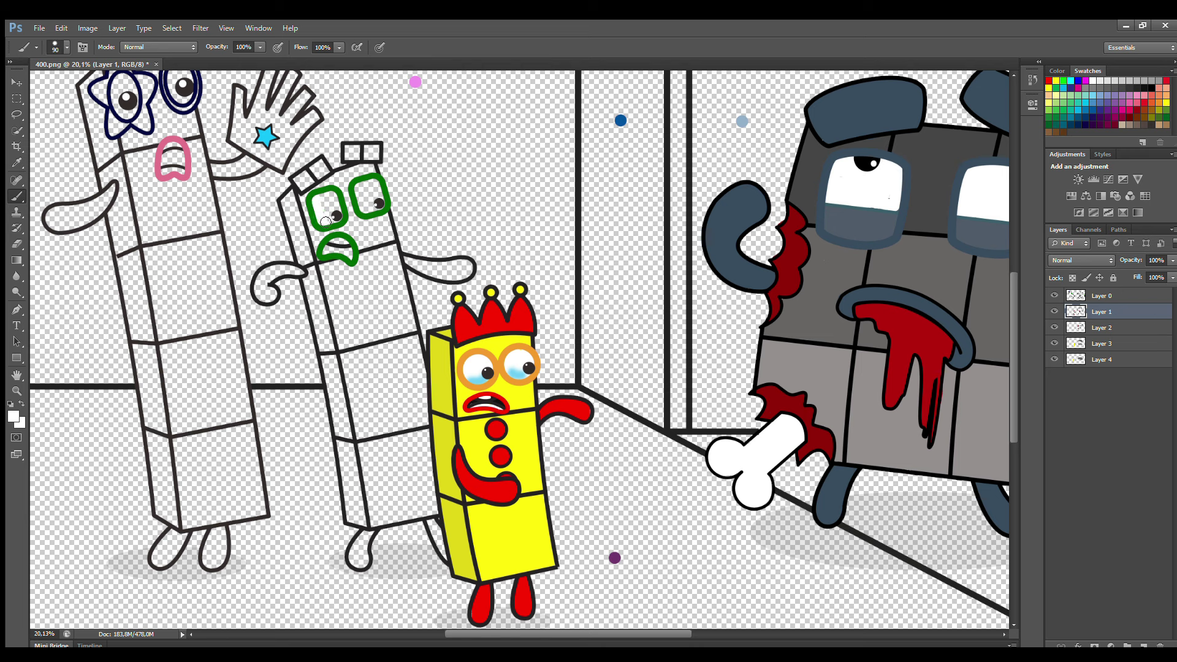
pyautogui.moveTo(334, 197)
pyautogui.mouseDown()
pyautogui.moveTo(364, 190)
pyautogui.moveTo(378, 202)
pyautogui.mouseUp()
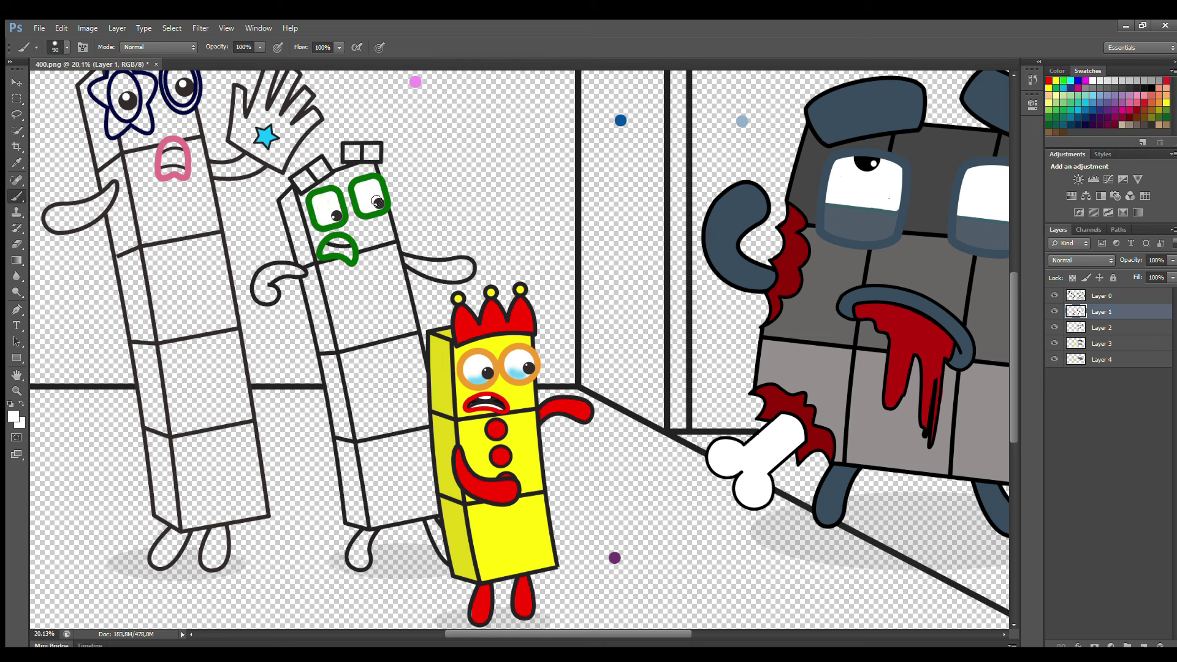
pyautogui.click(1097, 96)
pyautogui.click(325, 222)
# Sample the dark green of the middle character's eye outline and paint its arms and legs with it.
pyautogui.keyDown('alt'); pyautogui.click(337, 190); pyautogui.keyUp('alt')
pyautogui.moveTo(299, 273)
pyautogui.mouseDown()
pyautogui.moveTo(277, 268)
pyautogui.moveTo(260, 297)
pyautogui.moveTo(273, 280)
pyautogui.mouseUp()
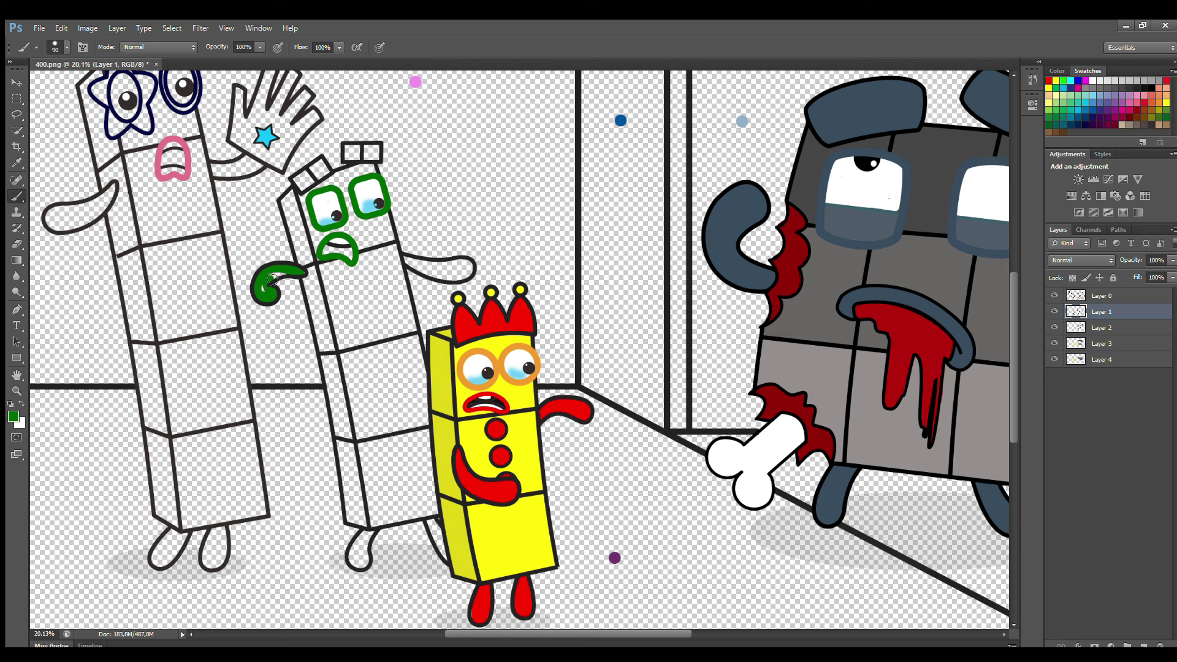
pyautogui.moveTo(409, 263)
pyautogui.mouseDown()
pyautogui.moveTo(469, 269)
pyautogui.moveTo(420, 272)
pyautogui.mouseUp()
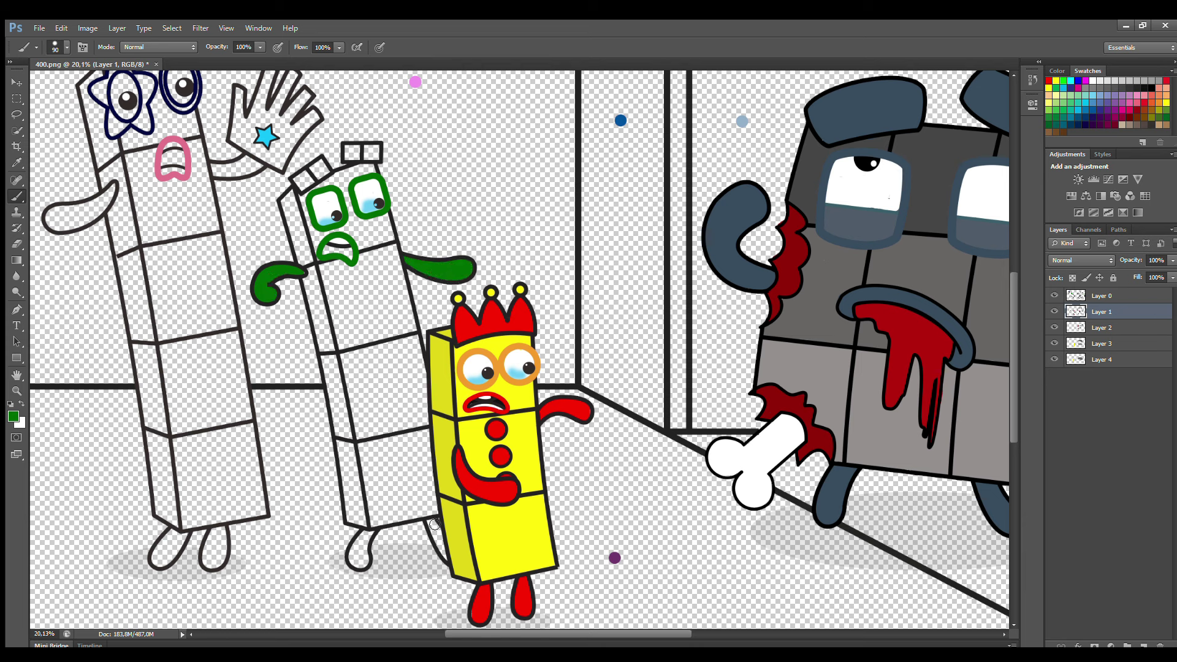
pyautogui.moveTo(367, 535); pyautogui.dragTo(364, 556)
pyautogui.moveTo(431, 523); pyautogui.dragTo(441, 545)
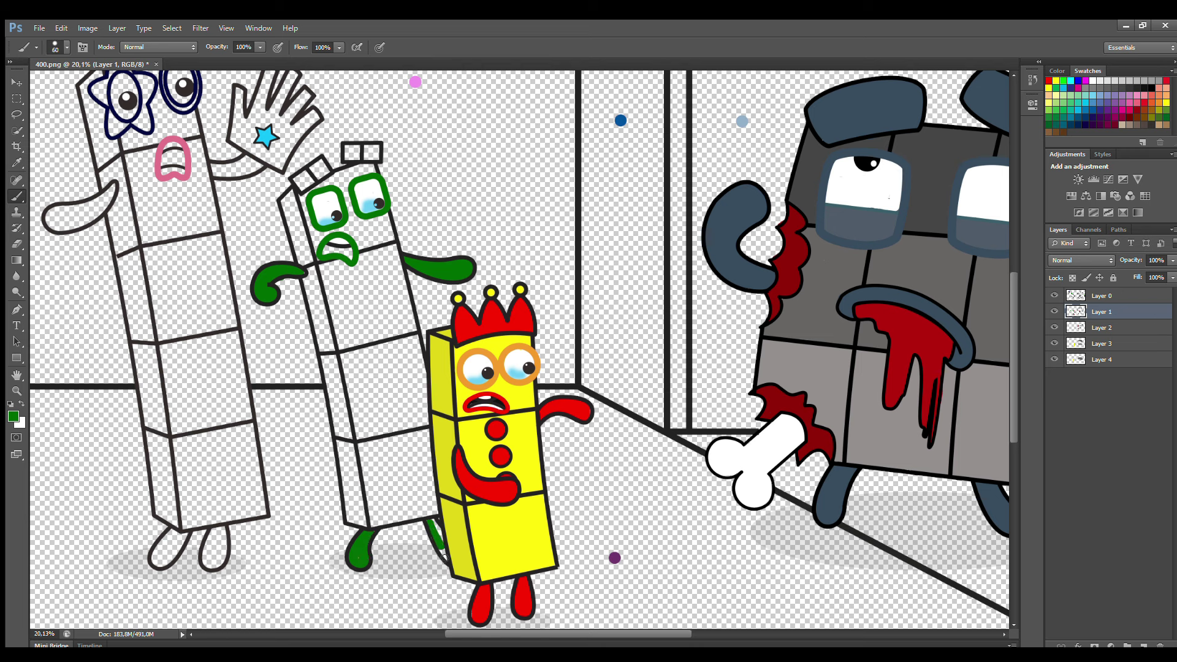
# On Layer 2, fill the middle character's mouth black and paint the small blocks on its head dark green.
pyautogui.click(1101, 329)
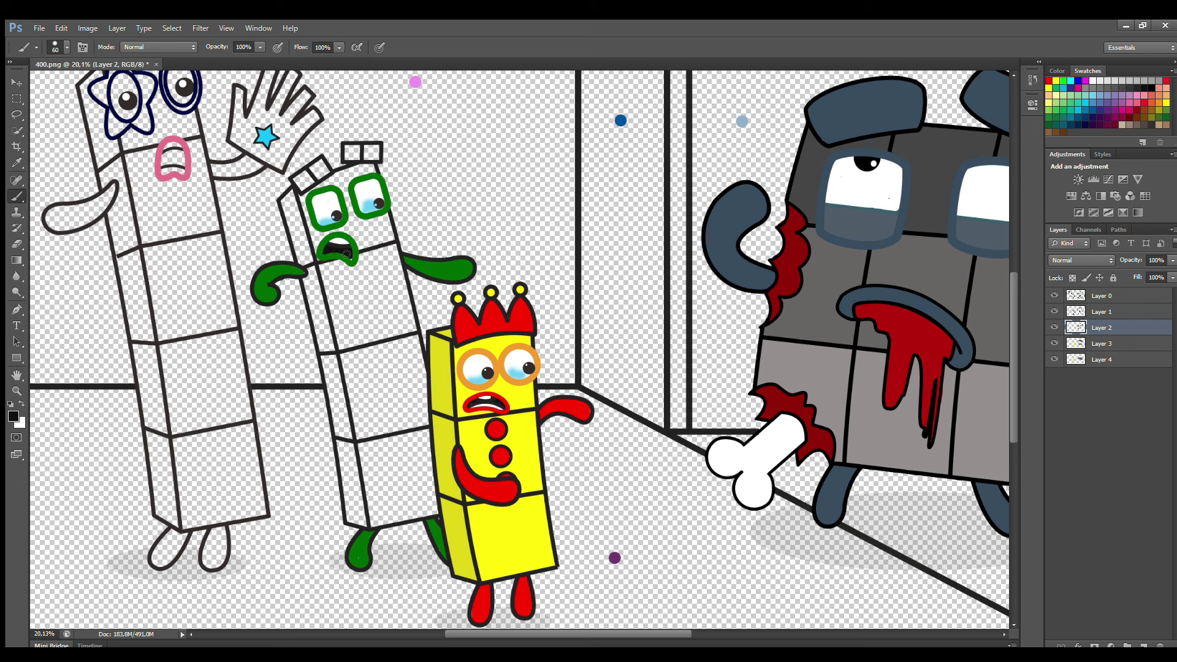
pyautogui.press('i')
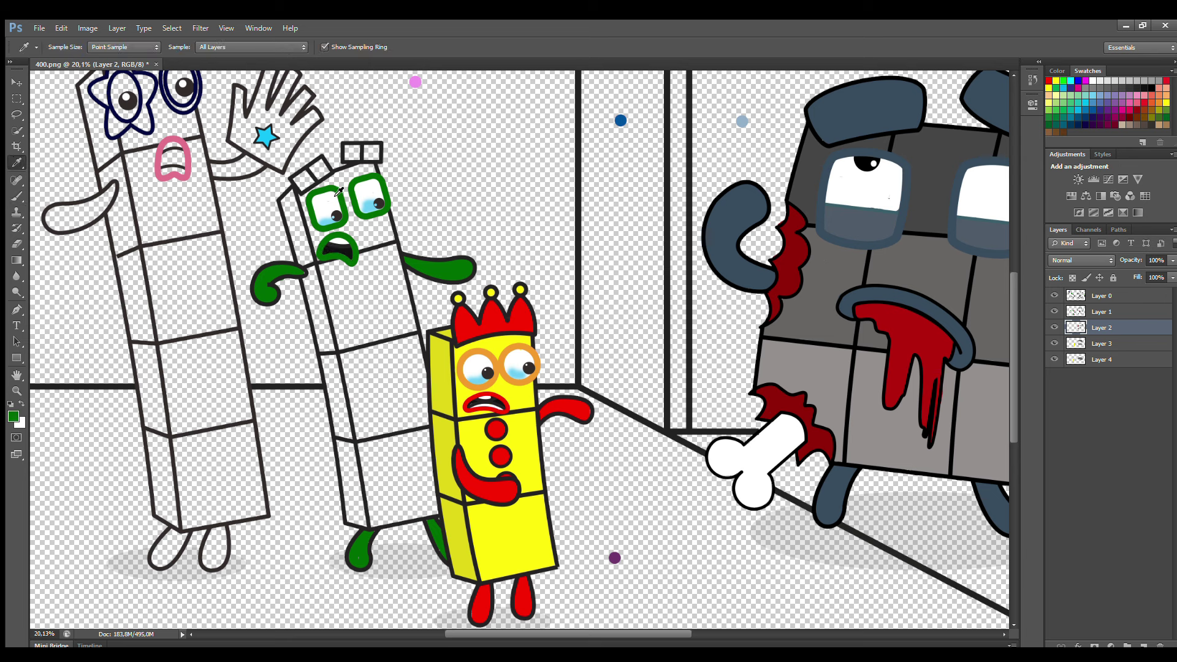
pyautogui.press('b')
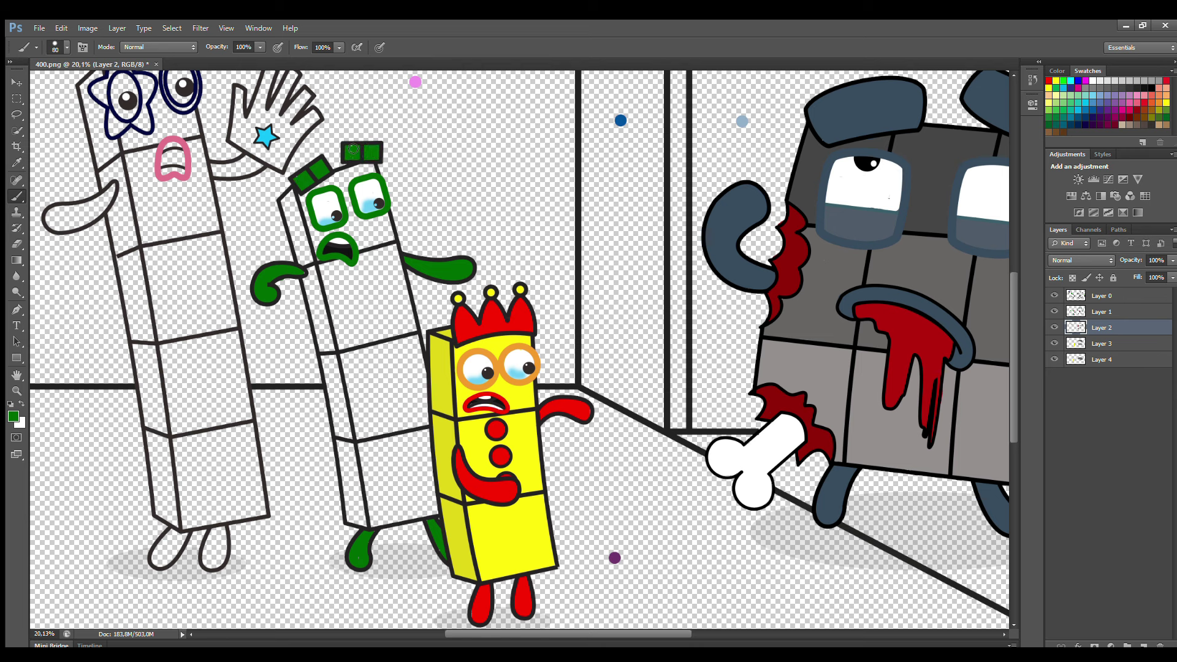
# On Layer 3, paint the middle character's front blocks bright green, enlarging the brush to 250 px.
pyautogui.click(1103, 344)
pyautogui.click(1065, 83)
pyautogui.press('i')
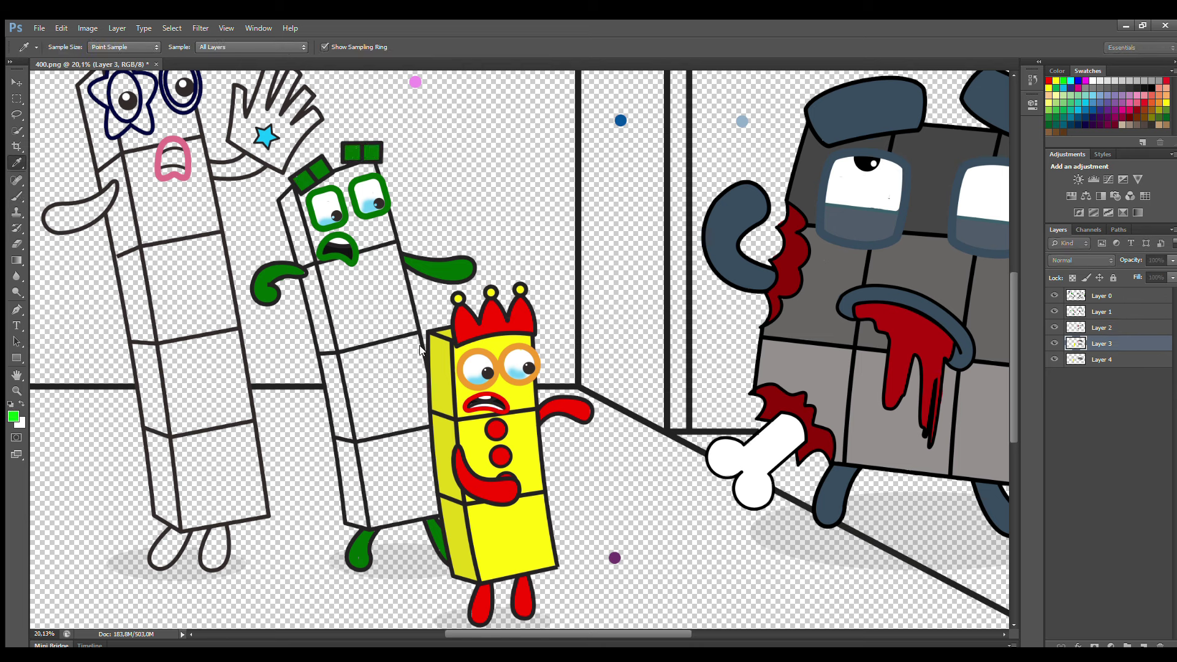
pyautogui.press('b')
pyautogui.press(']')
pyautogui.moveTo(366, 166)
pyautogui.mouseDown()
pyautogui.moveTo(416, 331)
pyautogui.moveTo(434, 510)
pyautogui.moveTo(375, 508)
pyautogui.moveTo(361, 391)
pyautogui.moveTo(307, 198)
pyautogui.moveTo(359, 182)
pyautogui.moveTo(350, 205)
pyautogui.moveTo(368, 362)
pyautogui.moveTo(404, 509)
pyautogui.moveTo(380, 247)
pyautogui.mouseUp()
pyautogui.press(']')
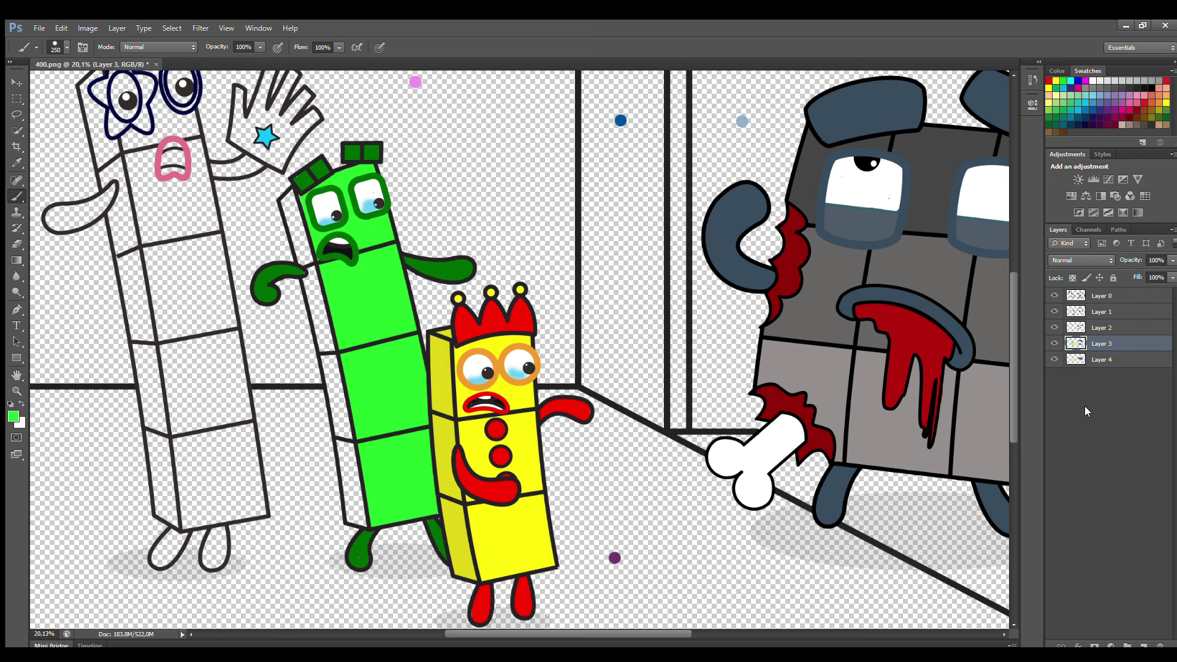
# On Layer 4, paint the middle character's side faces a slightly darker green.
pyautogui.click(1100, 360)
pyautogui.press('i')
pyautogui.press('b')
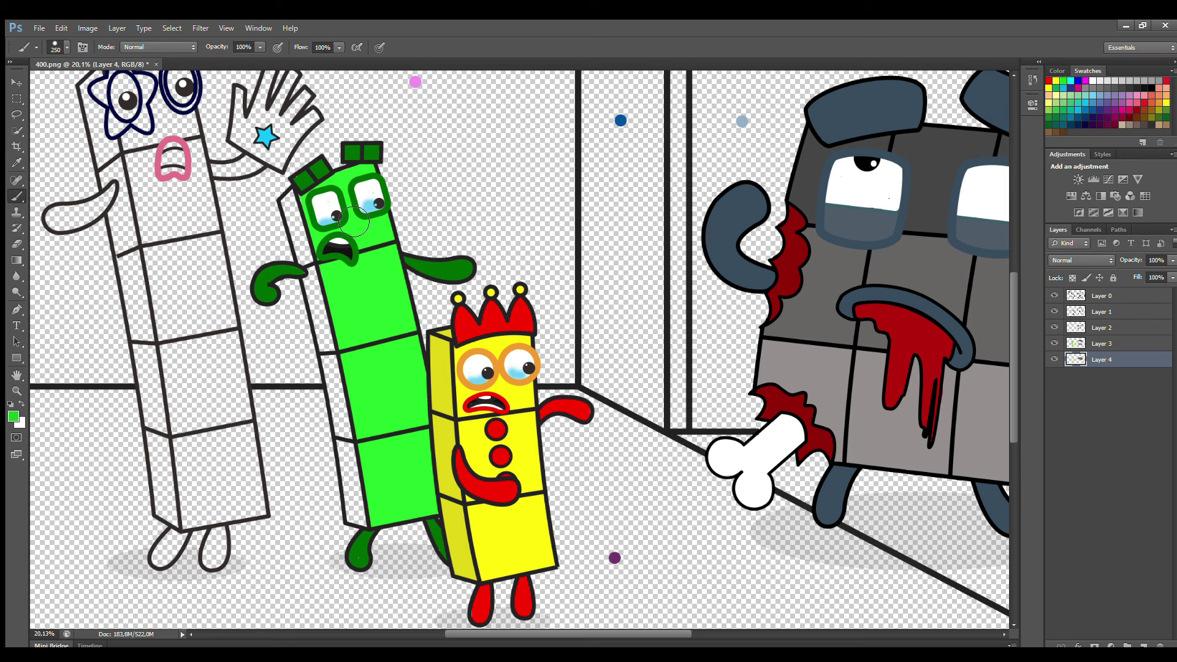
pyautogui.moveTo(305, 201)
pyautogui.mouseDown()
pyautogui.moveTo(303, 261)
pyautogui.moveTo(370, 522)
pyautogui.moveTo(353, 402)
pyautogui.mouseUp()
# On Layer 1, paint the eyes and teeth of the tall star-eyed character white.
pyautogui.scroll(2, 1010, 454)
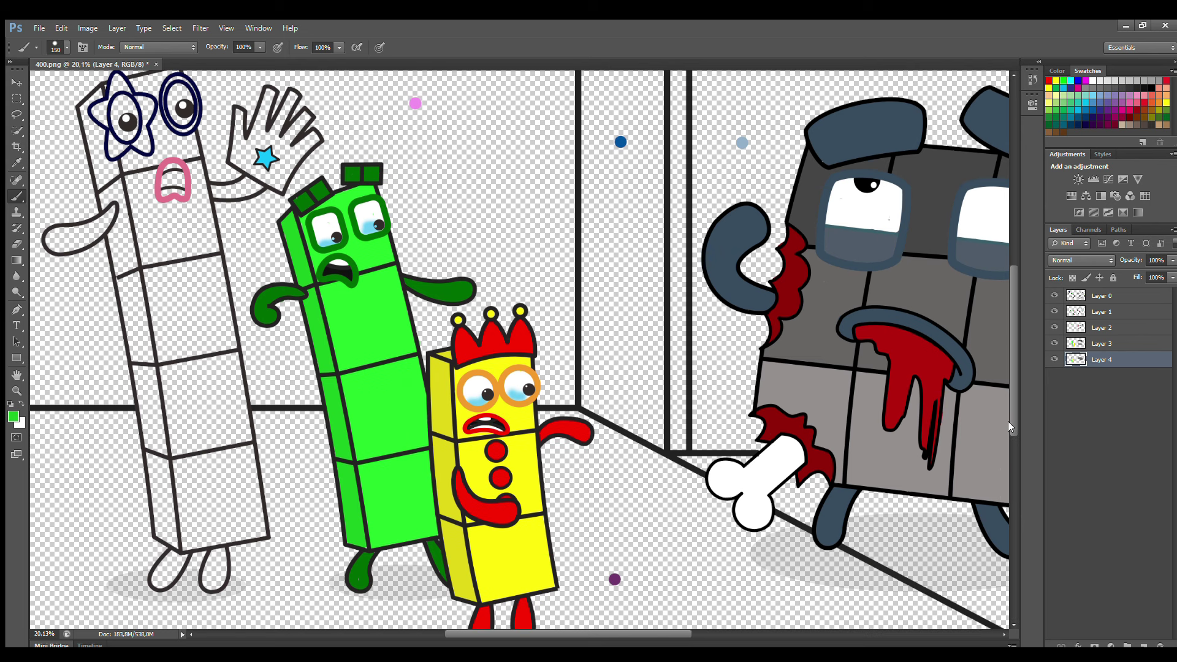
pyautogui.click(1101, 312)
pyautogui.keyDown('alt'); pyautogui.click(138, 126); pyautogui.keyUp('alt')
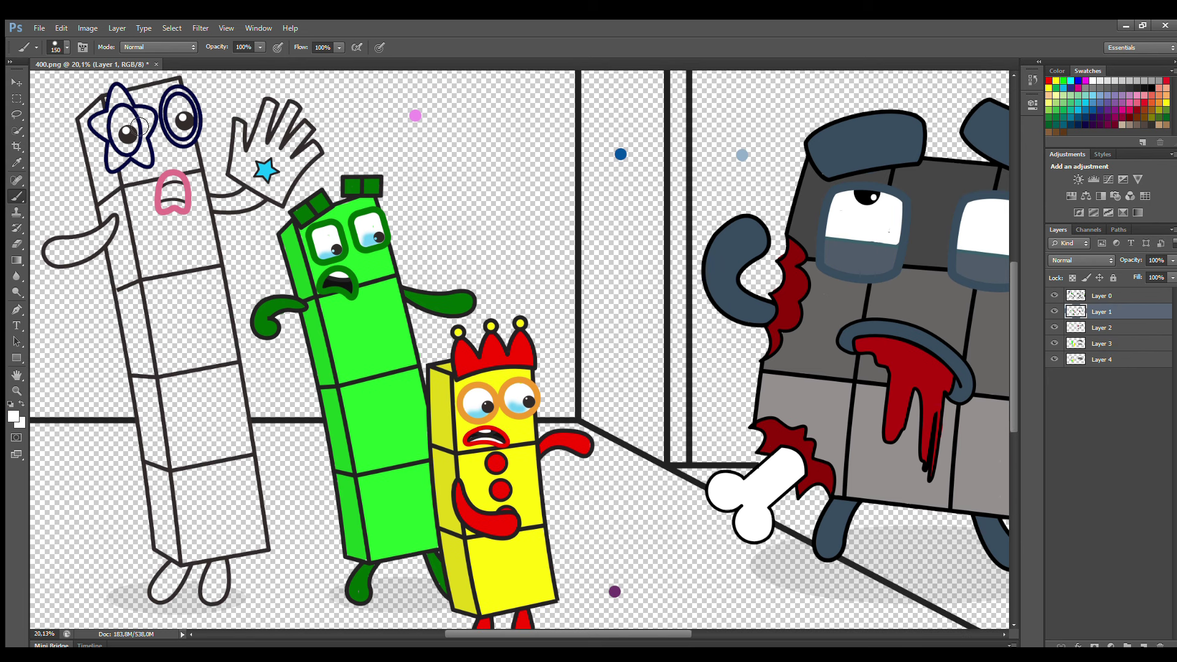
pyautogui.moveTo(181, 104)
pyautogui.mouseDown()
pyautogui.moveTo(185, 132)
pyautogui.moveTo(183, 100)
pyautogui.moveTo(153, 121)
pyautogui.moveTo(127, 132)
pyautogui.mouseUp()
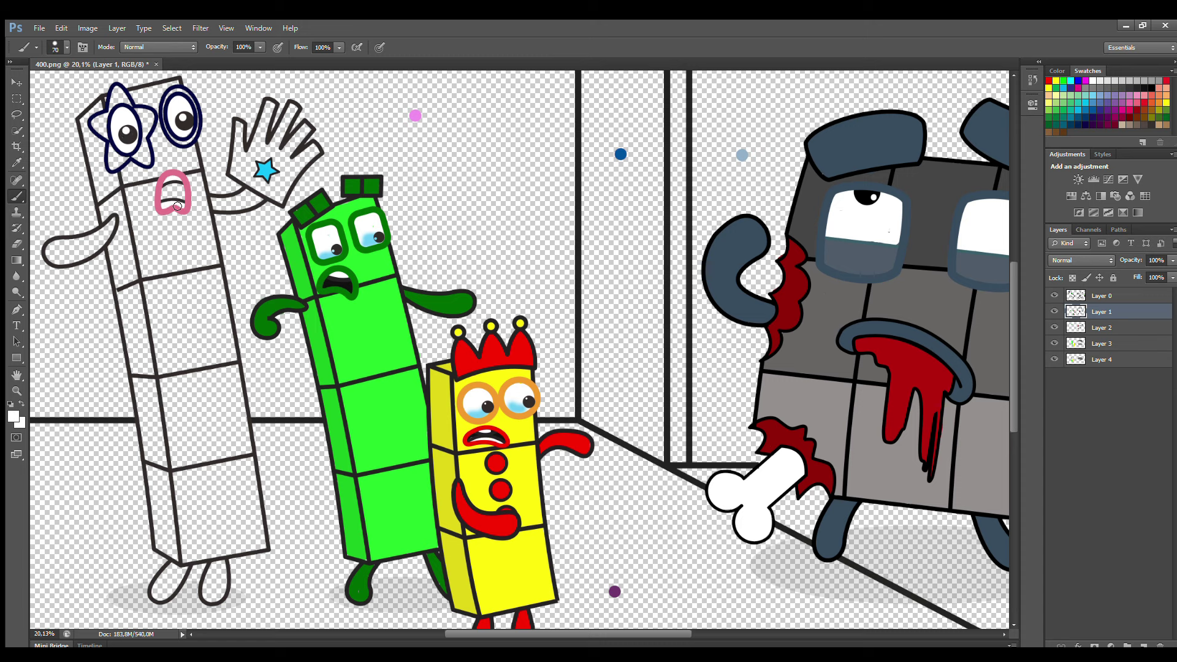
# Paint the tall character's legs and both arms dark navy blue with a 90 px brush on Layer 1.
pyautogui.click(1087, 122)
pyautogui.press('i')
pyautogui.press('b')
pyautogui.moveTo(217, 565)
pyautogui.mouseDown()
pyautogui.moveTo(221, 594)
pyautogui.moveTo(222, 564)
pyautogui.moveTo(217, 585)
pyautogui.moveTo(168, 576)
pyautogui.moveTo(160, 596)
pyautogui.moveTo(185, 572)
pyautogui.mouseUp()
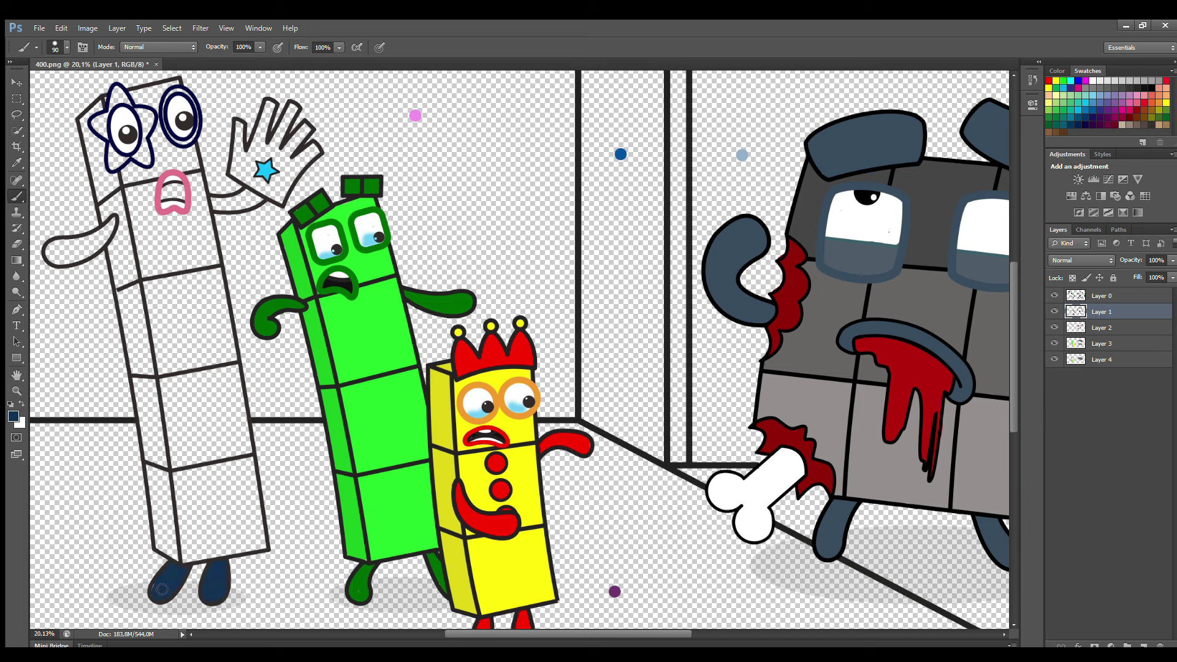
pyautogui.moveTo(112, 222)
pyautogui.mouseDown()
pyautogui.moveTo(99, 248)
pyautogui.moveTo(55, 261)
pyautogui.moveTo(52, 242)
pyautogui.moveTo(101, 234)
pyautogui.moveTo(60, 254)
pyautogui.mouseUp()
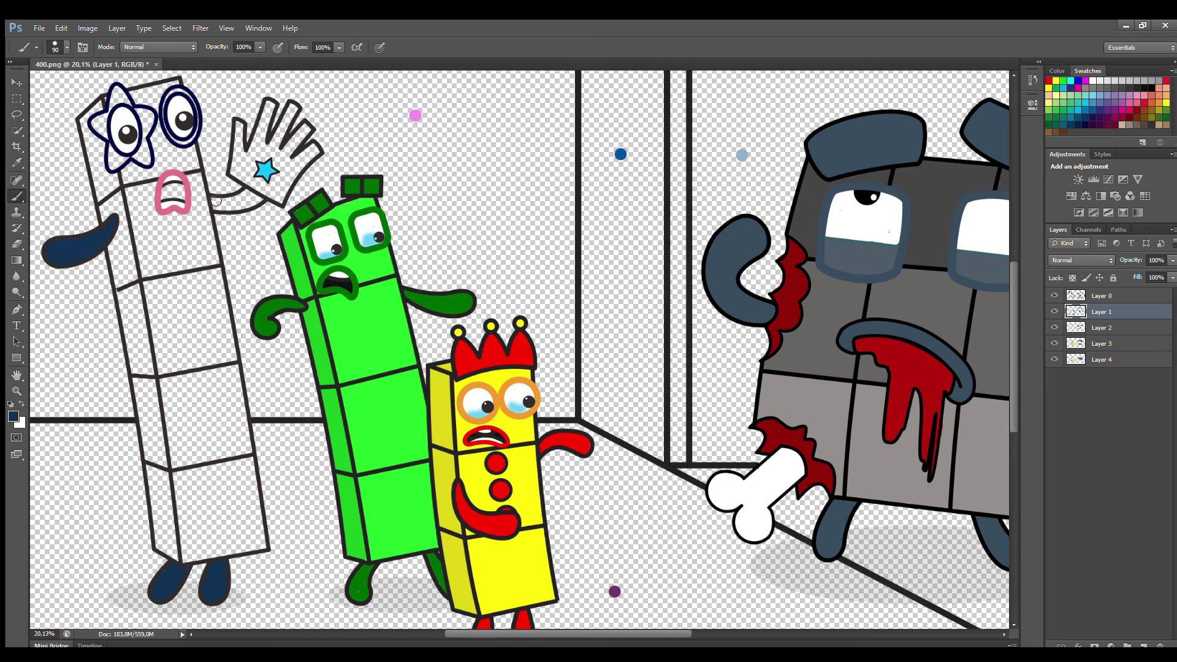
pyautogui.moveTo(216, 201); pyautogui.dragTo(258, 203)
# On Layer 2, fill the star-shaped and oval frames around the tall character's eyes with navy blue.
pyautogui.click(1103, 327)
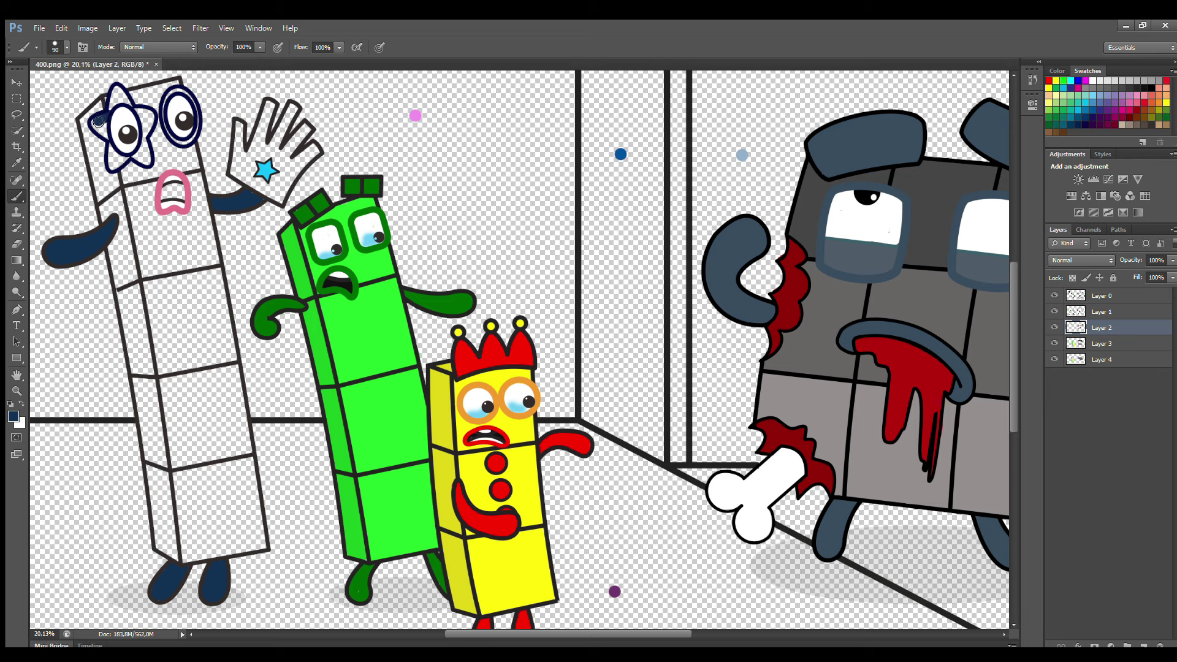
pyautogui.moveTo(112, 143)
pyautogui.mouseDown()
pyautogui.moveTo(146, 162)
pyautogui.moveTo(144, 114)
pyautogui.moveTo(150, 123)
pyautogui.moveTo(137, 124)
pyautogui.moveTo(137, 141)
pyautogui.moveTo(114, 106)
pyautogui.mouseUp()
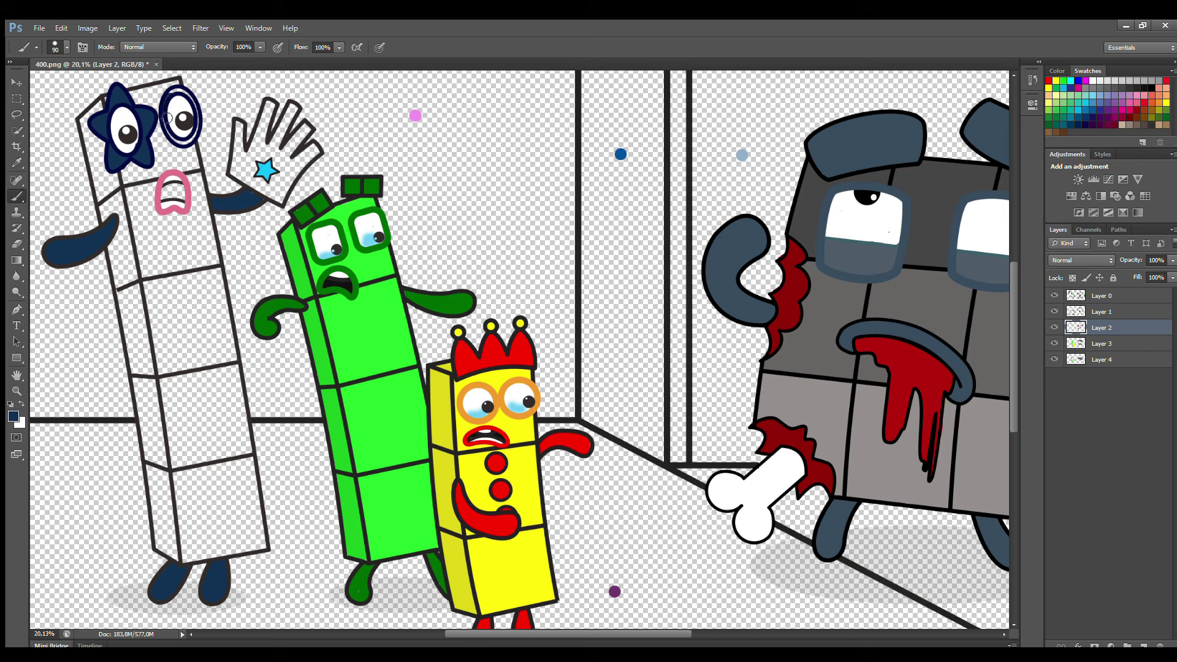
pyautogui.moveTo(178, 141); pyautogui.dragTo(197, 116)
# Paint the tall character's raised hand a slightly brighter dark blue around the star, enlarging the brush for the palm.
pyautogui.press('i')
pyautogui.press('b')
pyautogui.moveTo(240, 121)
pyautogui.mouseDown()
pyautogui.moveTo(239, 176)
pyautogui.moveTo(279, 200)
pyautogui.moveTo(317, 154)
pyautogui.moveTo(292, 163)
pyautogui.moveTo(307, 128)
pyautogui.moveTo(280, 152)
pyautogui.moveTo(293, 111)
pyautogui.moveTo(264, 145)
pyautogui.moveTo(266, 120)
pyautogui.mouseUp()
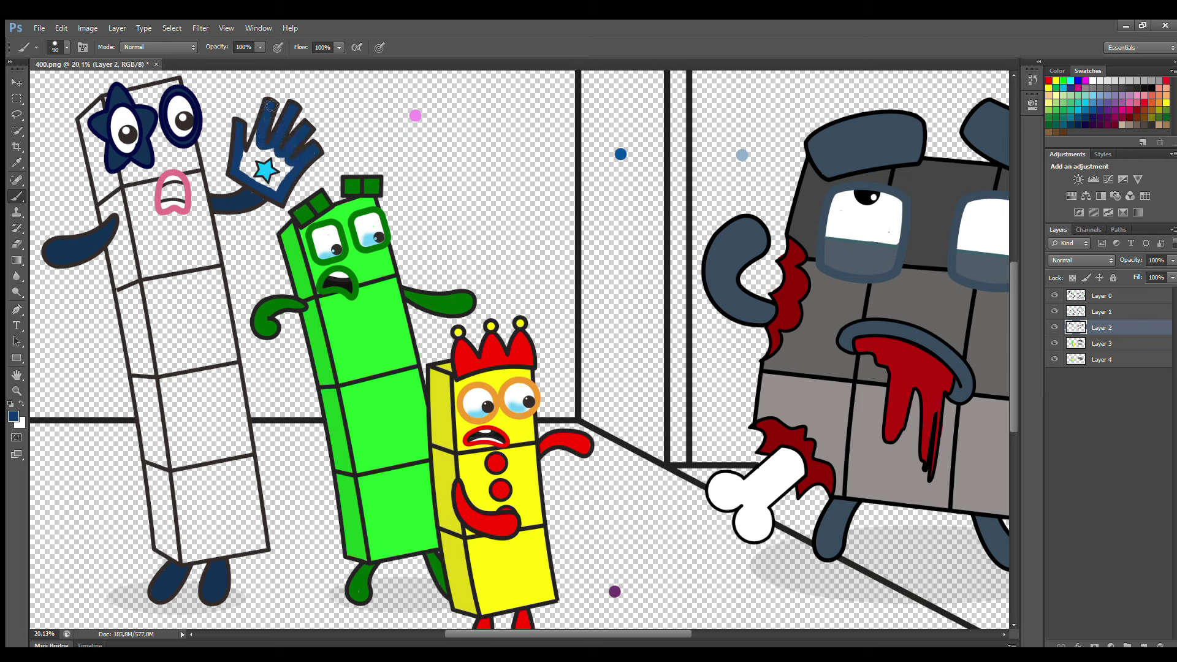
pyautogui.press(']')
pyautogui.press(']')
pyautogui.press(']')
pyautogui.moveTo(247, 160)
pyautogui.mouseDown()
pyautogui.moveTo(270, 184)
pyautogui.moveTo(280, 167)
pyautogui.mouseUp()
# Sample the dark outline color and fill the inside of the tall character's mouth with a 100 px brush.
pyautogui.keyDown('alt'); pyautogui.click(155, 179); pyautogui.keyUp('alt')
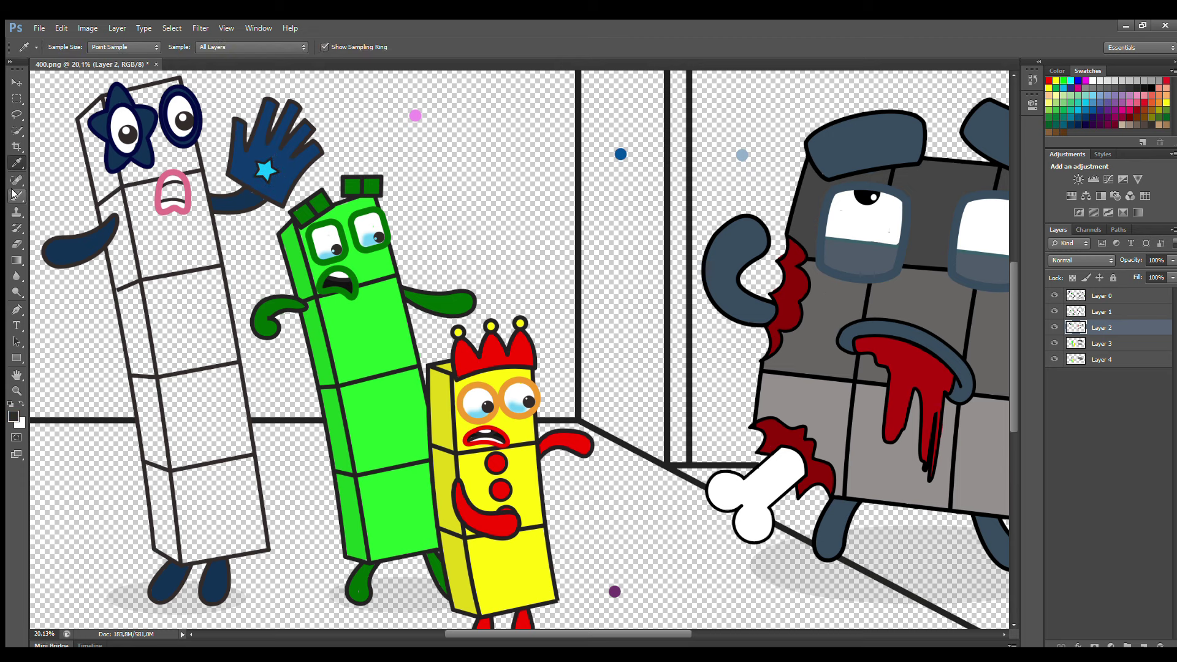
pyautogui.press('[')
pyautogui.press('[')
pyautogui.moveTo(170, 191); pyautogui.dragTo(180, 201)
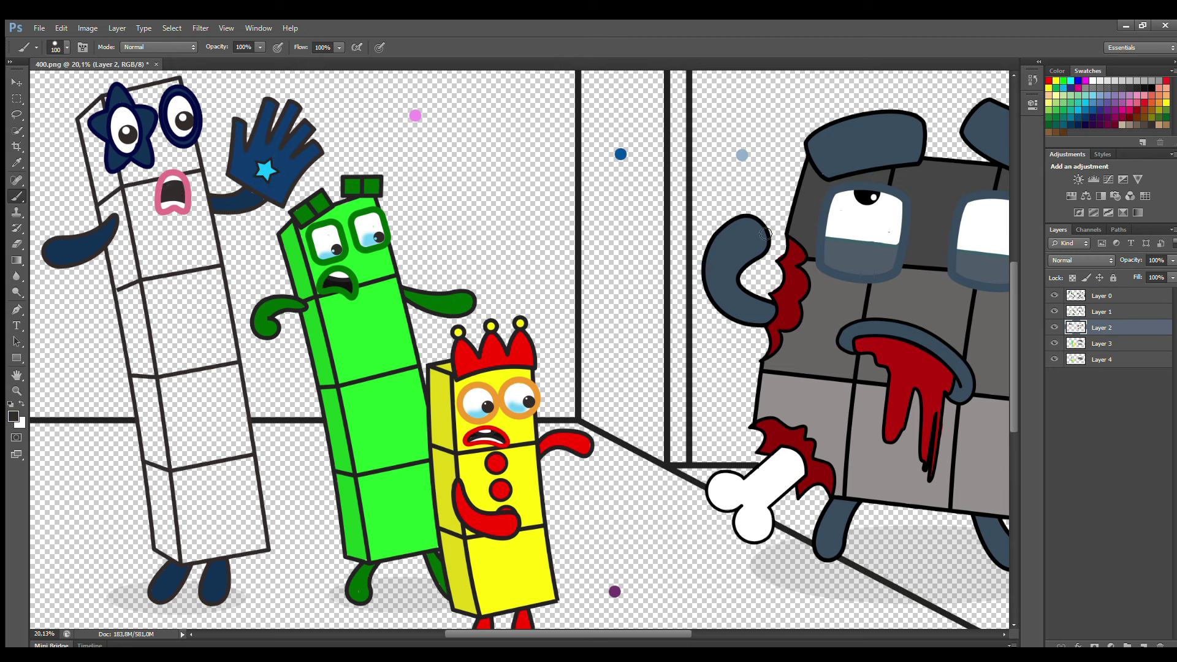
# On Layer 3, sample the hand star's cyan and paint the tall character's front blocks, enlarging the brush to 250 px.
pyautogui.click(1099, 344)
pyautogui.keyDown('alt'); pyautogui.click(265, 170); pyautogui.keyUp('alt')
pyautogui.press(']')
pyautogui.press(']')
pyautogui.press(']')
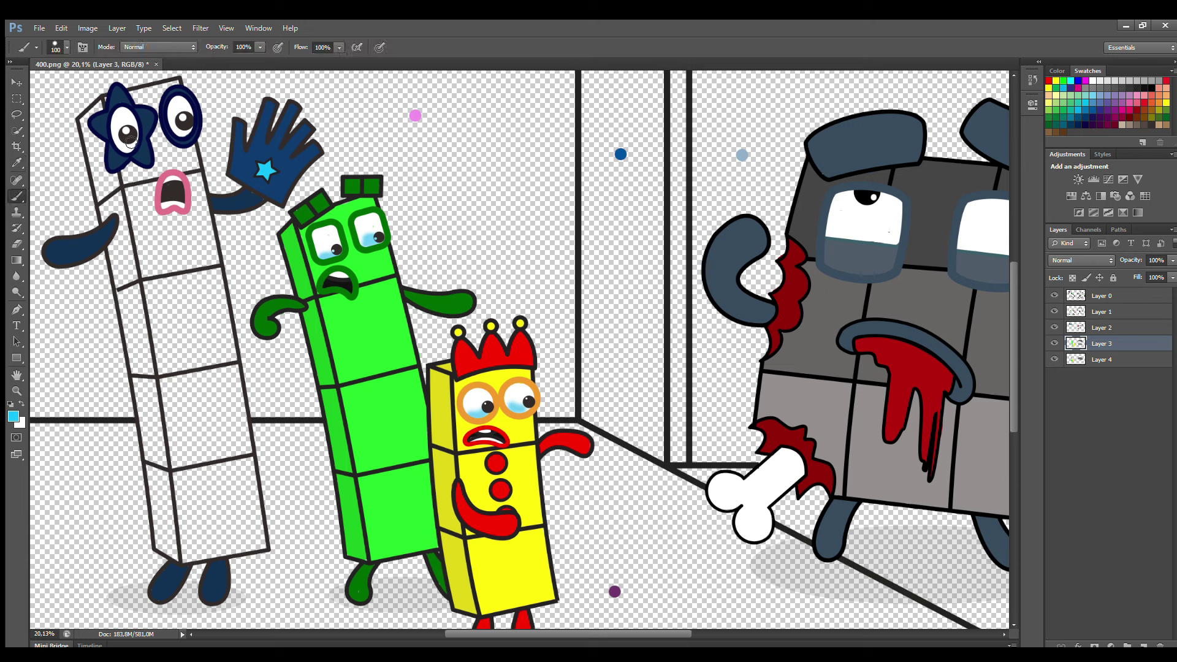
pyautogui.moveTo(126, 132)
pyautogui.mouseDown()
pyautogui.moveTo(171, 356)
pyautogui.moveTo(158, 363)
pyautogui.moveTo(178, 389)
pyautogui.moveTo(197, 560)
pyautogui.moveTo(265, 548)
pyautogui.moveTo(189, 143)
pyautogui.moveTo(175, 97)
pyautogui.moveTo(146, 103)
pyautogui.moveTo(168, 116)
pyautogui.moveTo(214, 534)
pyautogui.moveTo(244, 530)
pyautogui.moveTo(180, 160)
pyautogui.mouseUp()
pyautogui.press(']')
pyautogui.press(']')
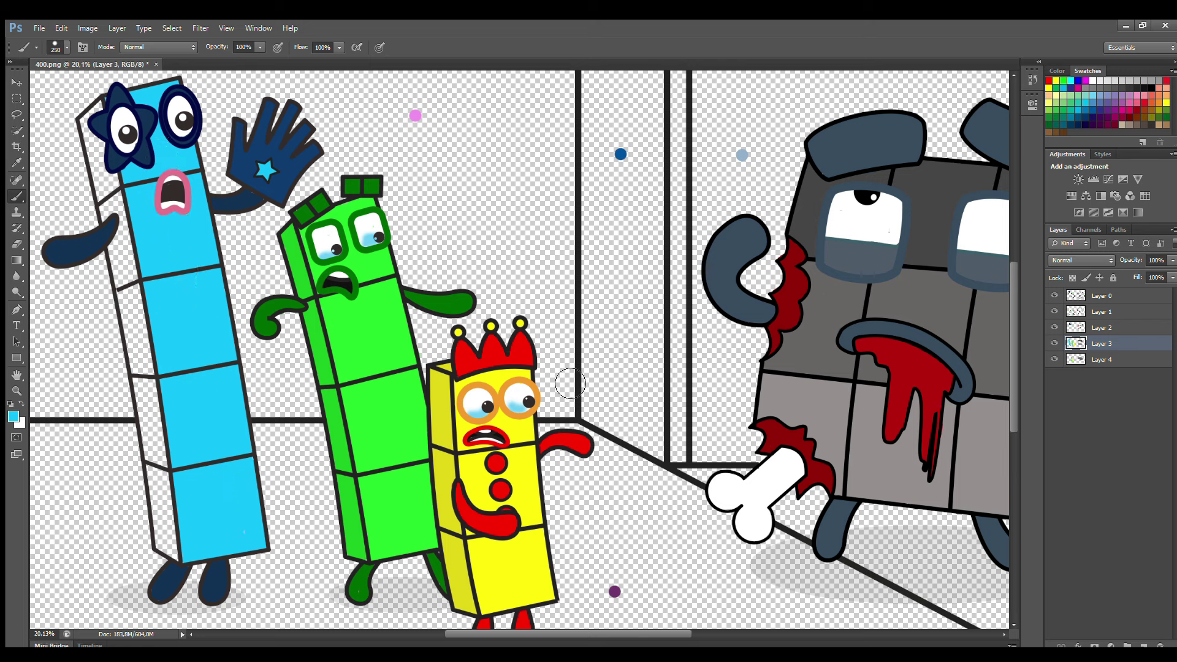
# On Layer 4, paint the tall character's side faces a darker cyan with a 175 px brush.
pyautogui.click(1102, 360)
pyautogui.press('[')
pyautogui.press('[')
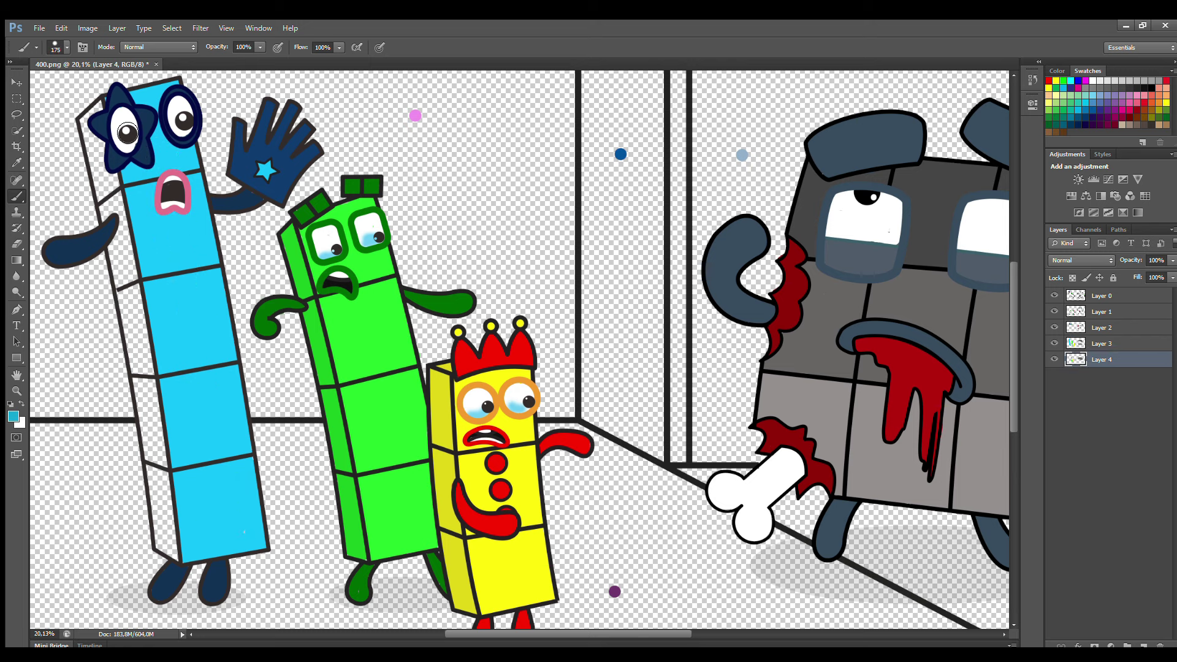
pyautogui.moveTo(99, 105)
pyautogui.mouseDown()
pyautogui.moveTo(110, 115)
pyautogui.moveTo(95, 140)
pyautogui.moveTo(164, 542)
pyautogui.moveTo(176, 551)
pyautogui.moveTo(112, 152)
pyautogui.mouseUp()
# On Layer 1, sample the green of the wall panel's upward triangle and fill the triangle with a 70 px brush.
pyautogui.scroll(-4, 407, 405)
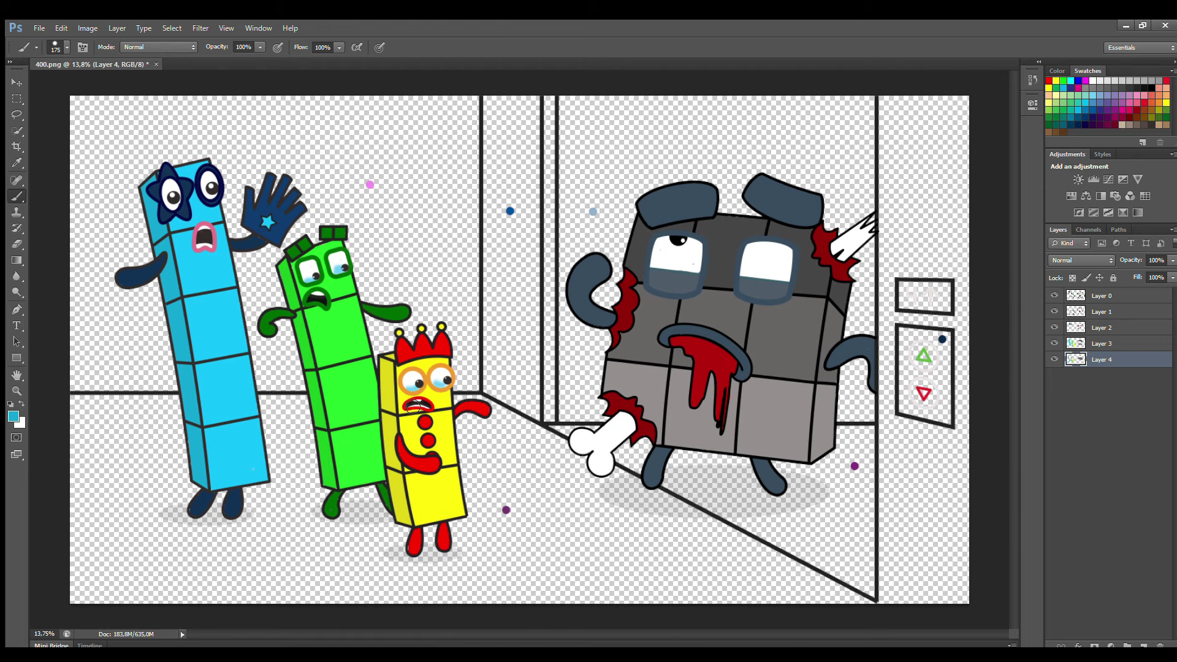
pyautogui.click(1103, 317)
pyautogui.press('i')
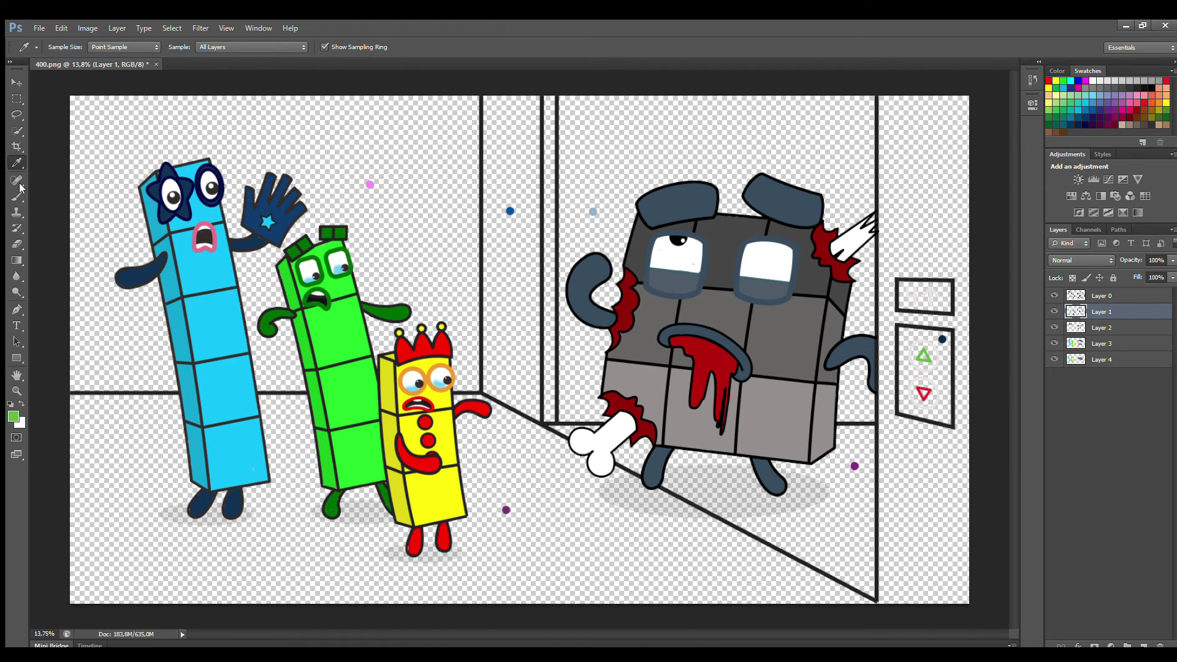
pyautogui.click(17, 196)
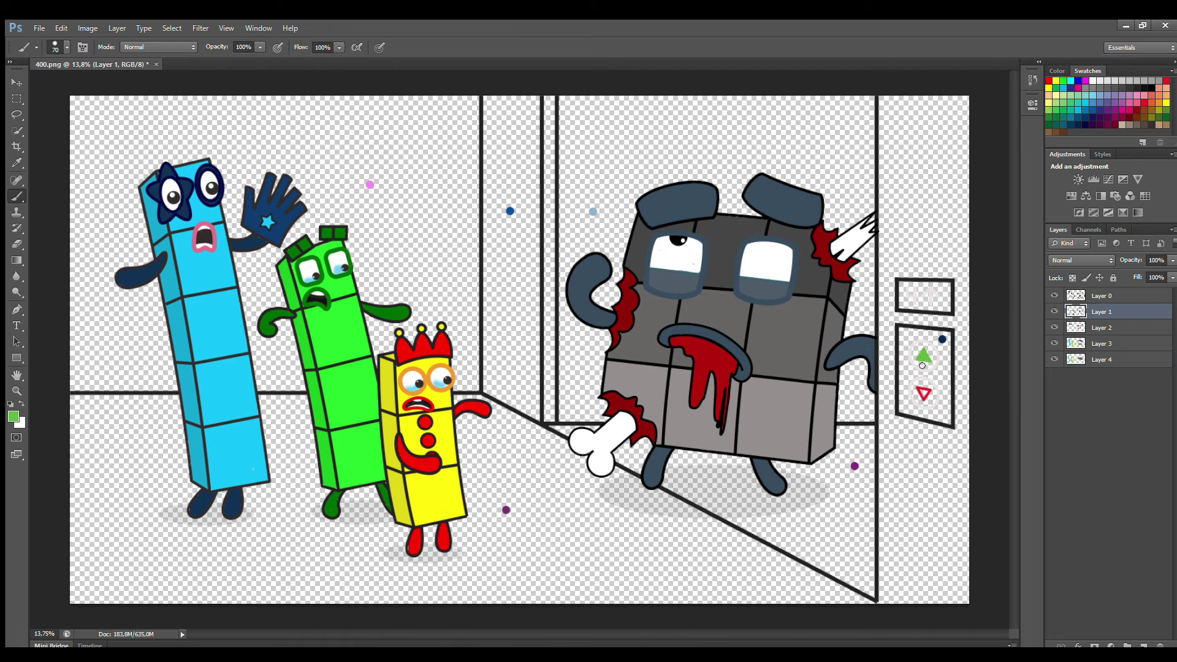
pyautogui.press('e')
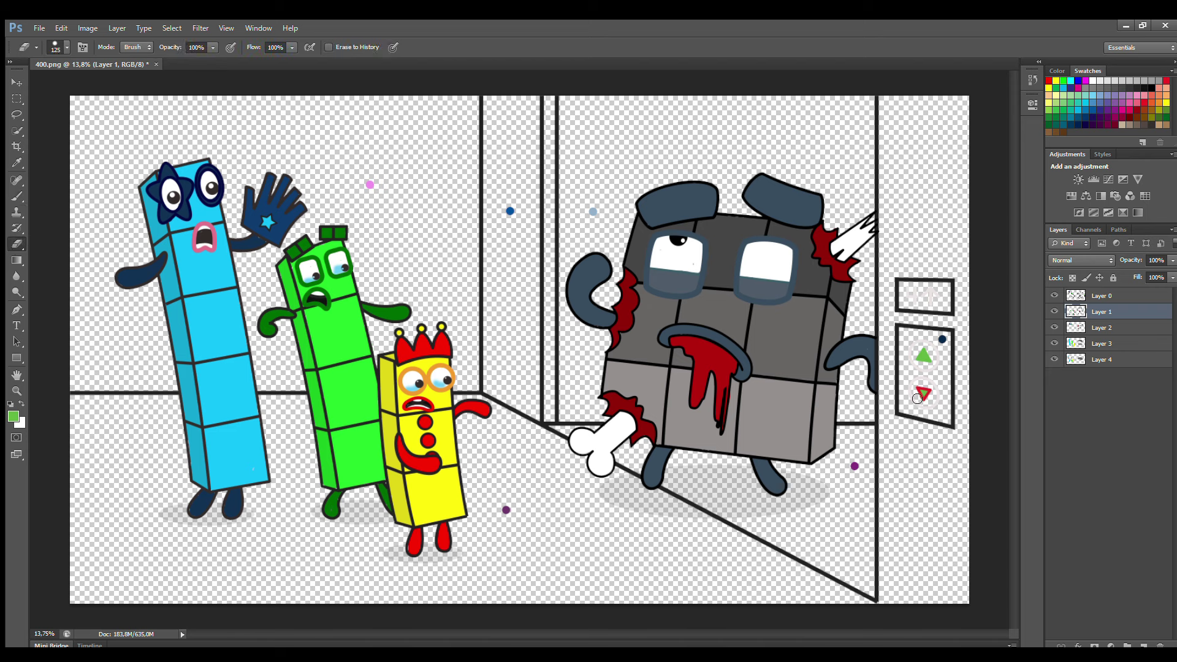
# On Layer 2, sample the navy dot's color and fill both wall panels navy behind the floor indicator and arrow buttons.
pyautogui.click(1101, 327)
pyautogui.press('i')
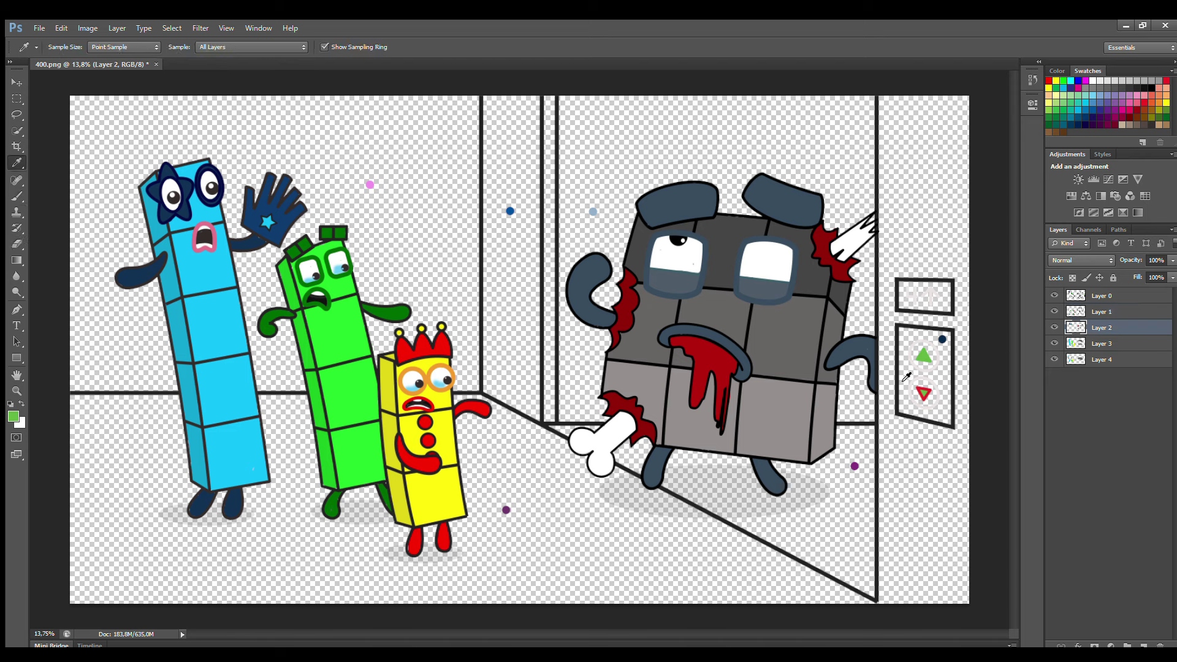
pyautogui.press('b')
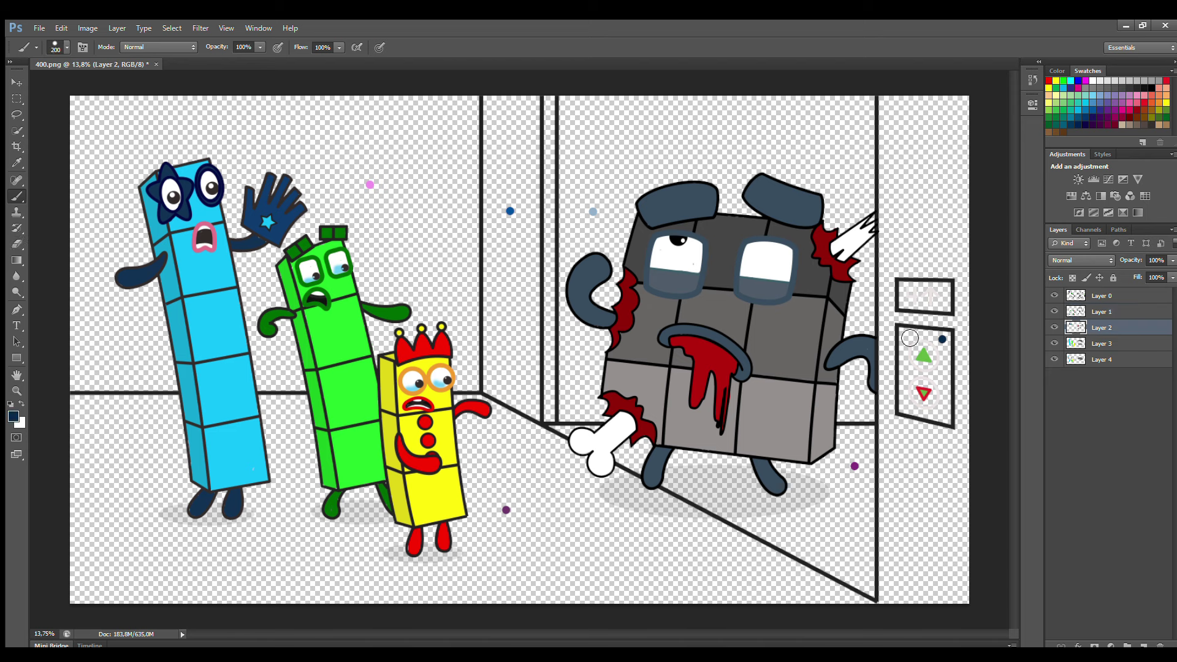
pyautogui.moveTo(909, 337)
pyautogui.mouseDown()
pyautogui.moveTo(909, 410)
pyautogui.moveTo(933, 416)
pyautogui.moveTo(908, 412)
pyautogui.moveTo(947, 421)
pyautogui.moveTo(947, 337)
pyautogui.moveTo(921, 335)
pyautogui.moveTo(939, 396)
pyautogui.moveTo(922, 360)
pyautogui.moveTo(927, 403)
pyautogui.mouseUp()
pyautogui.moveTo(903, 291)
pyautogui.mouseDown()
pyautogui.moveTo(905, 306)
pyautogui.moveTo(941, 308)
pyautogui.moveTo(946, 288)
pyautogui.moveTo(912, 293)
pyautogui.moveTo(949, 289)
pyautogui.mouseUp()
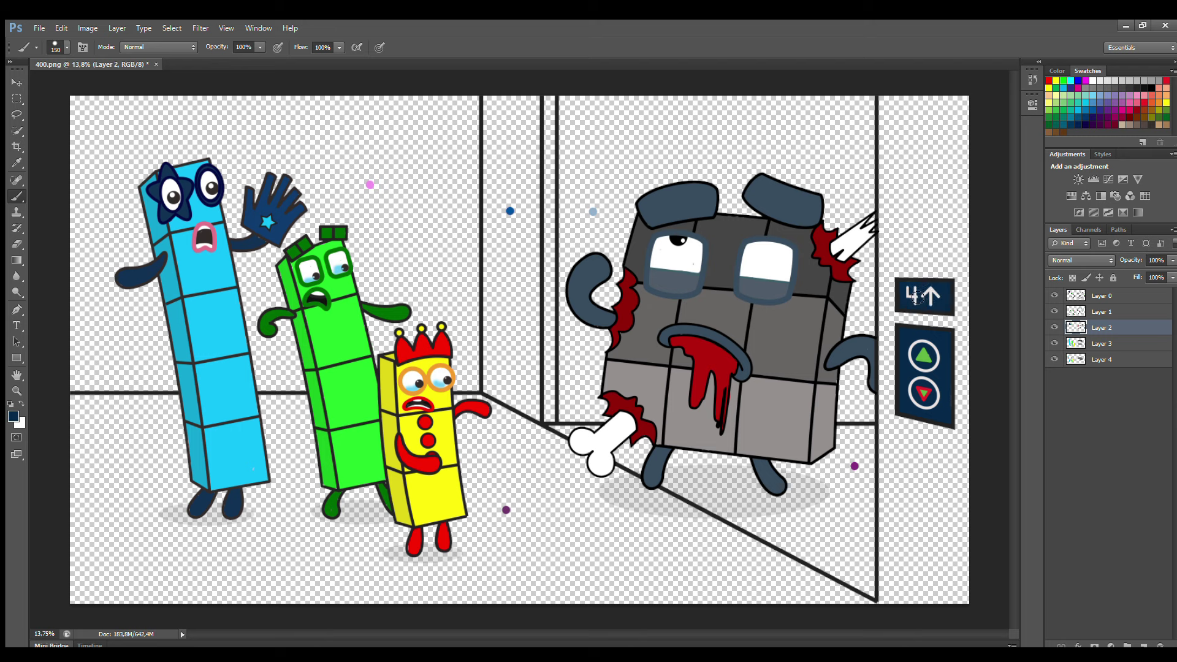
# Add a new layer, Layer 5, and place it beneath Layer 4.
pyautogui.click(1103, 359)
pyautogui.keyDown('ctrl'); pyautogui.click(1143, 646); pyautogui.keyUp('ctrl')
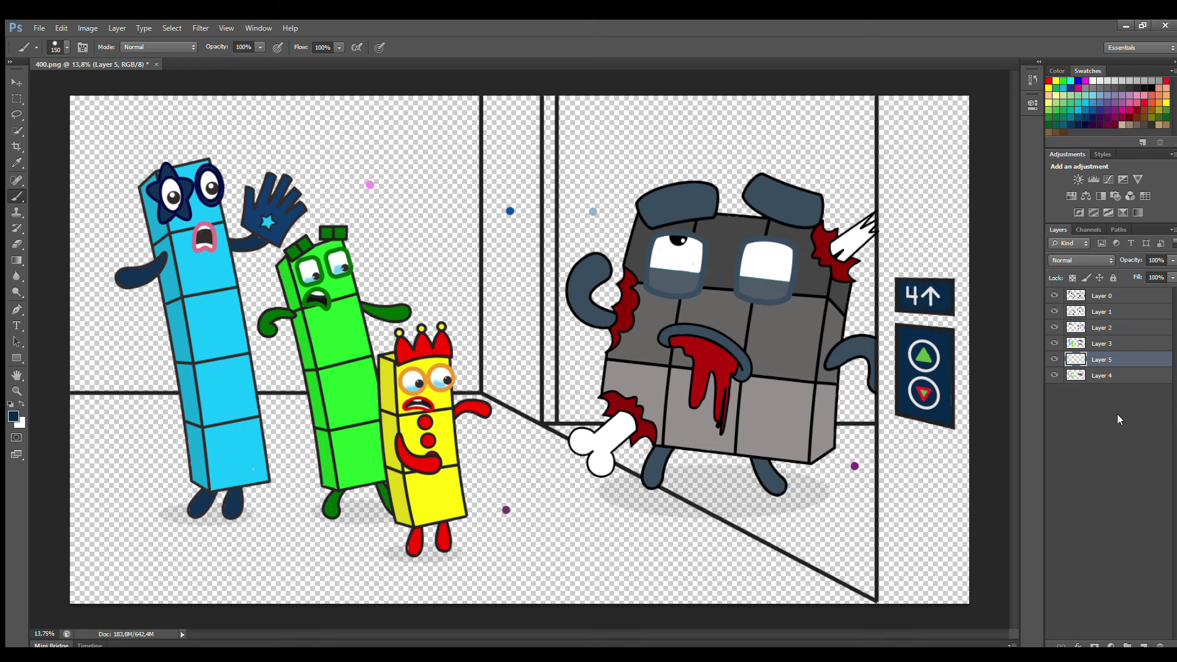
pyautogui.click(1103, 375)
# On Layer 5, sample the light blue dot and paint the elevator's back wall behind the gray character, adjusting the brush size.
pyautogui.press('i')
pyautogui.click(593, 212)
pyautogui.press('b')
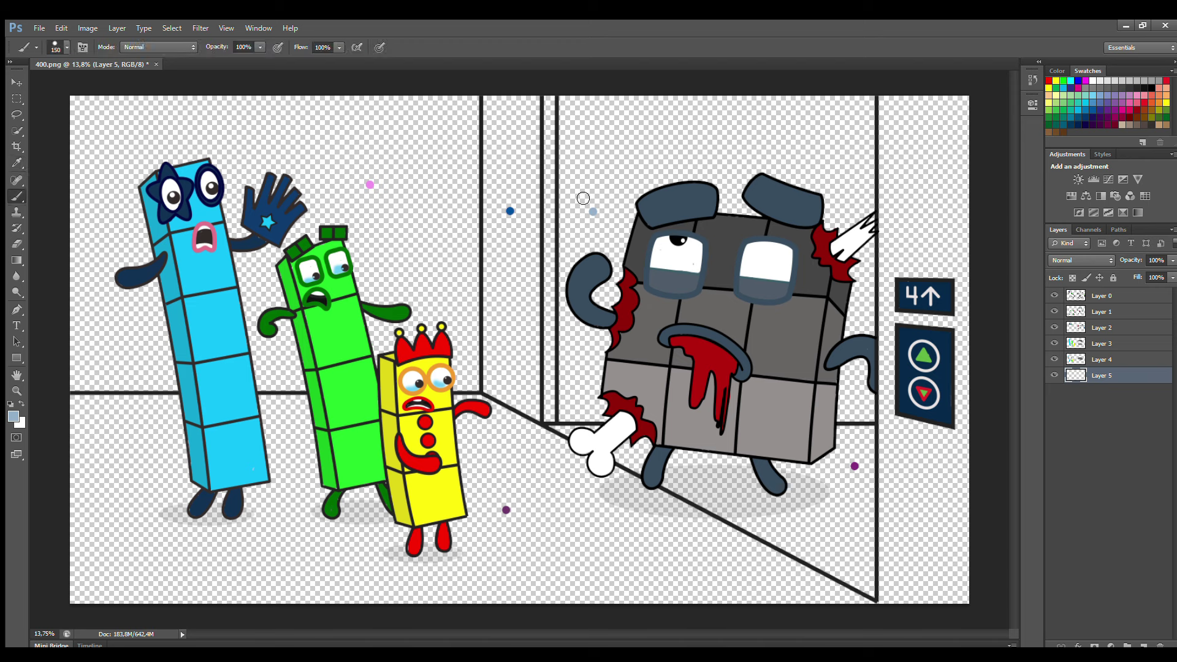
pyautogui.press(']')
pyautogui.moveTo(568, 98)
pyautogui.mouseDown()
pyautogui.moveTo(568, 420)
pyautogui.moveTo(598, 418)
pyautogui.mouseUp()
pyautogui.press('[')
pyautogui.press('[')
pyautogui.press(']')
pyautogui.press(']')
pyautogui.press(']')
pyautogui.moveTo(839, 419)
pyautogui.mouseDown()
pyautogui.moveTo(871, 420)
pyautogui.moveTo(871, 106)
pyautogui.moveTo(596, 109)
pyautogui.moveTo(609, 410)
pyautogui.moveTo(644, 197)
pyautogui.moveTo(727, 156)
pyautogui.moveTo(854, 139)
pyautogui.moveTo(643, 142)
pyautogui.moveTo(845, 196)
pyautogui.moveTo(833, 261)
pyautogui.moveTo(866, 413)
pyautogui.moveTo(826, 401)
pyautogui.mouseUp()
pyautogui.press(']')
pyautogui.press(']')
pyautogui.press(']')
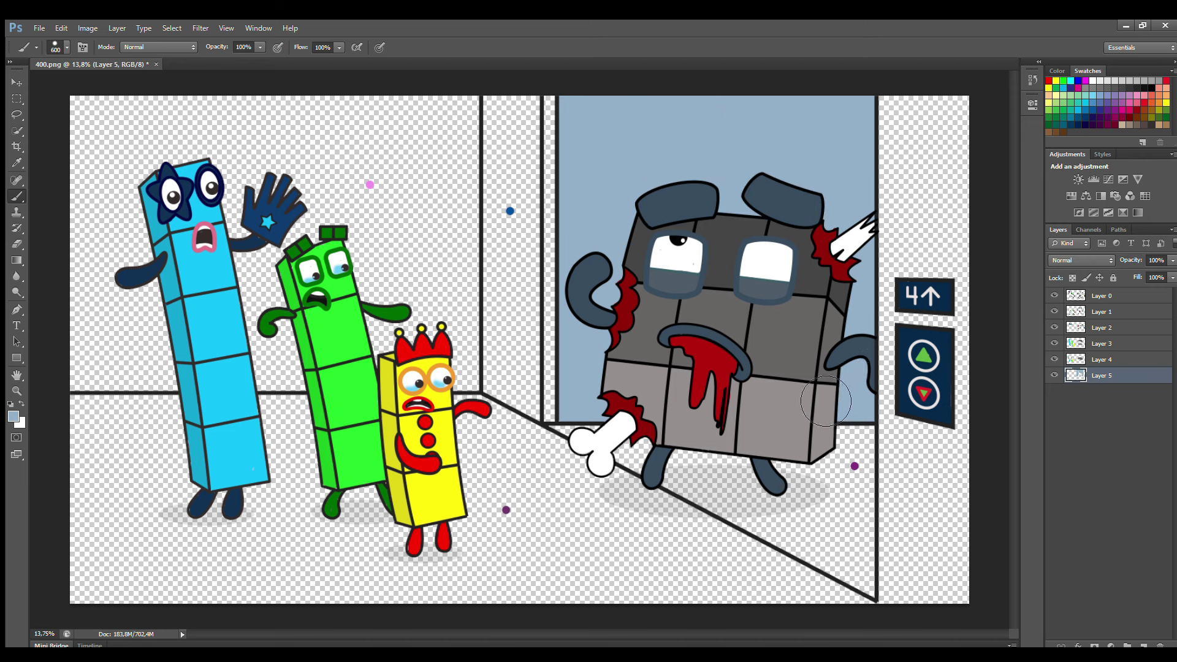
# Add Layer 6 beneath Layer 5, sample the blue dot, and paint the narrow door strip with a 300 px brush.
pyautogui.click(1143, 645)
pyautogui.moveTo(1103, 375); pyautogui.dragTo(1104, 394)
pyautogui.click(16, 162)
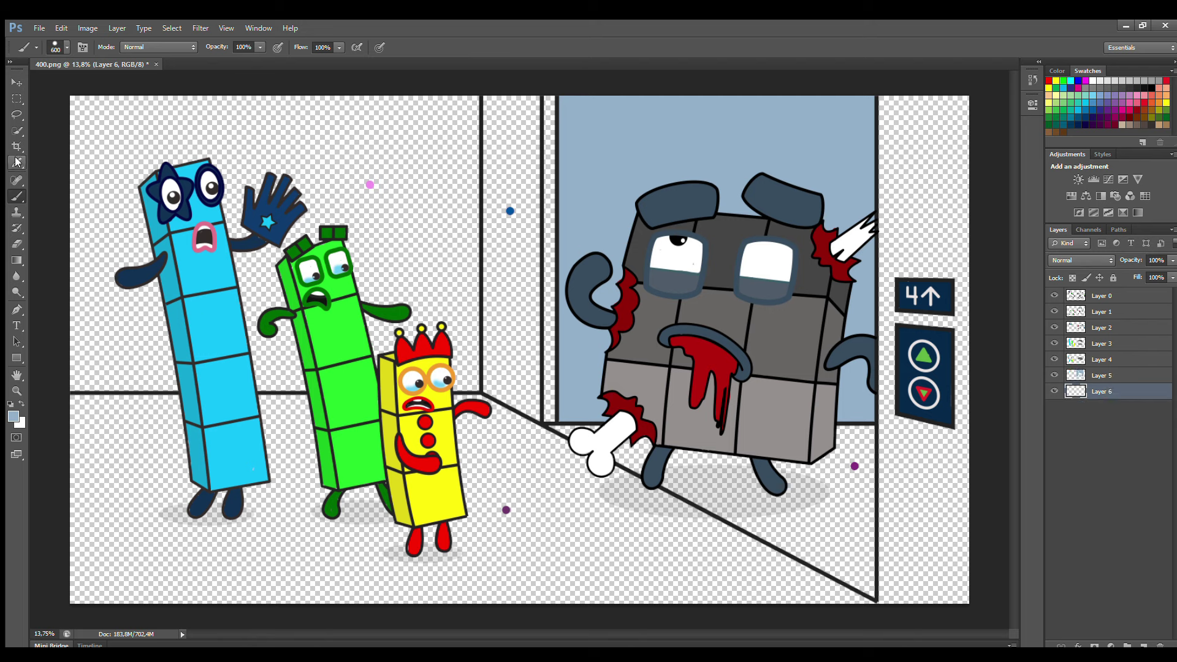
pyautogui.click(509, 212)
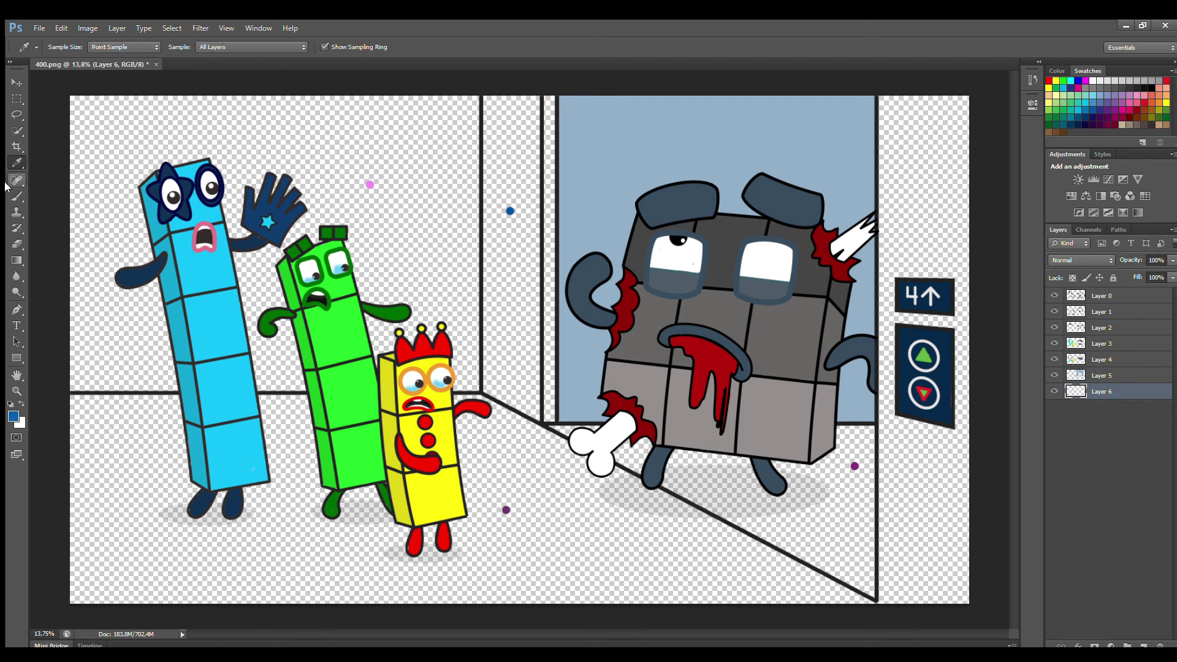
pyautogui.press('b')
pyautogui.press('[')
pyautogui.press('[')
pyautogui.press('[')
pyautogui.moveTo(550, 99)
pyautogui.mouseDown()
pyautogui.moveTo(563, 417)
pyautogui.moveTo(563, 405)
pyautogui.mouseUp()
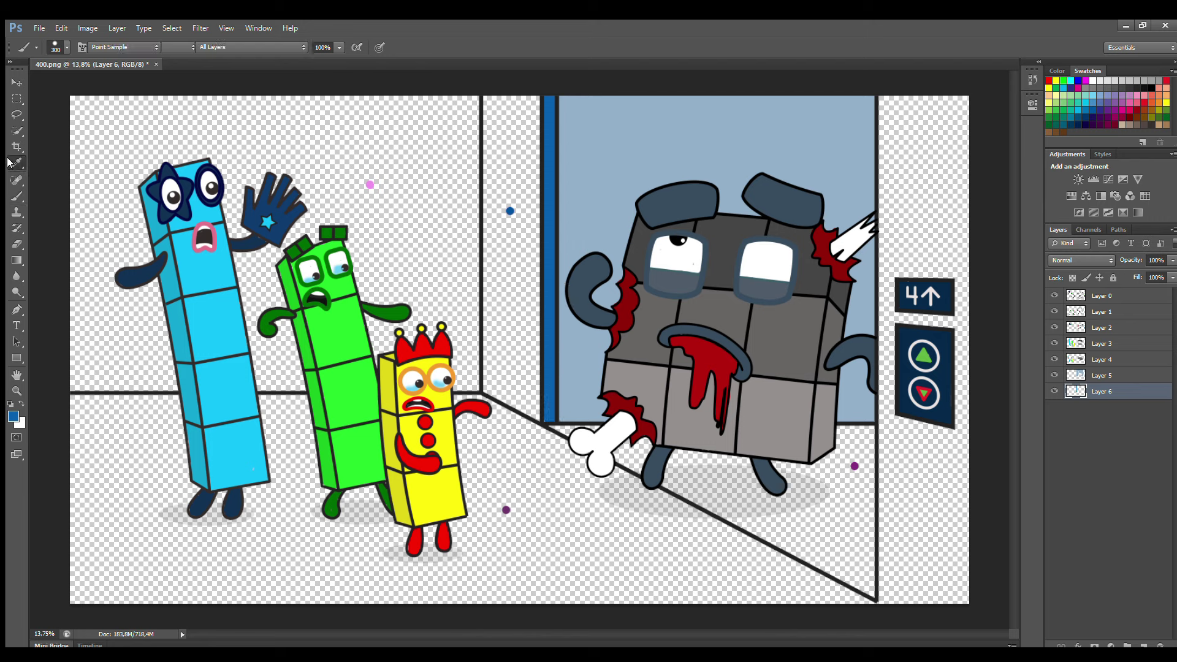
# On Layer 6, paint the wall around the two elevator panels a slightly darker blue.
pyautogui.keyDown('alt'); pyautogui.click(509, 210); pyautogui.keyUp('alt')
pyautogui.press(']')
pyautogui.press(']')
pyautogui.moveTo(907, 120)
pyautogui.mouseDown()
pyautogui.moveTo(922, 618)
pyautogui.moveTo(973, 624)
pyautogui.moveTo(983, 186)
pyautogui.moveTo(960, 189)
pyautogui.moveTo(959, 618)
pyautogui.mouseUp()
# Add Layer 7 beneath Layer 6 and paint the wall section beside the door strip the same darker blue, enlarging the brush to 400 px.
pyautogui.click(1144, 645)
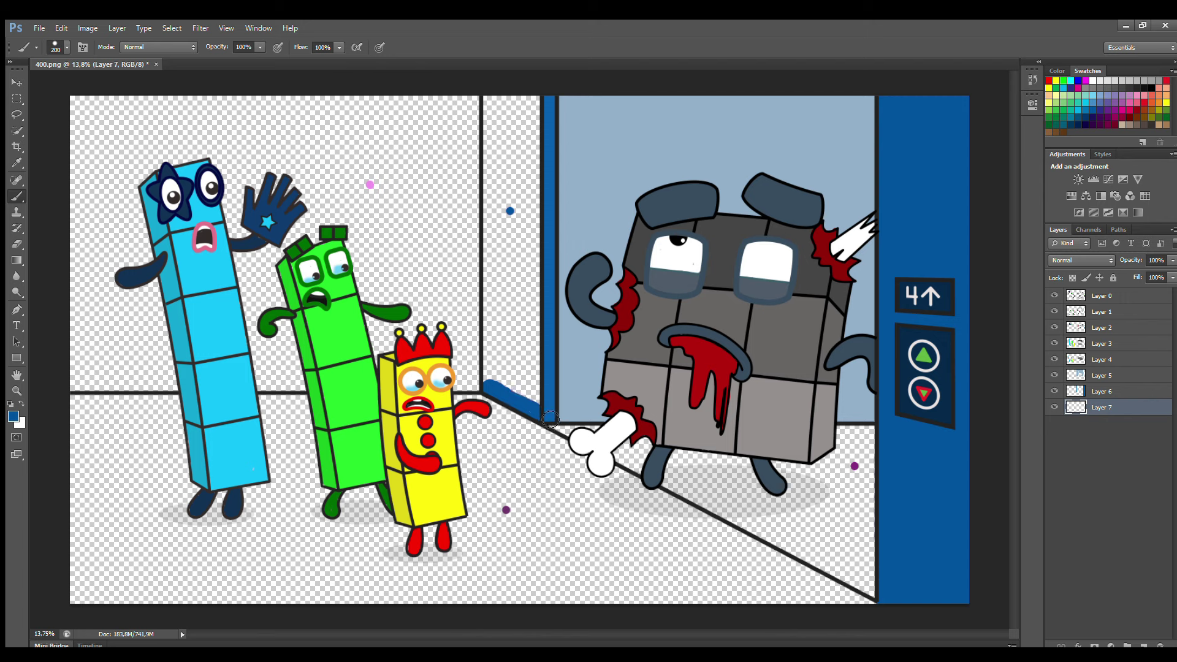
pyautogui.moveTo(550, 419)
pyautogui.mouseDown()
pyautogui.moveTo(542, 105)
pyautogui.moveTo(497, 99)
pyautogui.moveTo(494, 387)
pyautogui.moveTo(528, 397)
pyautogui.moveTo(540, 386)
pyautogui.moveTo(547, 157)
pyautogui.moveTo(519, 354)
pyautogui.mouseUp()
pyautogui.press(']')
pyautogui.press(']')
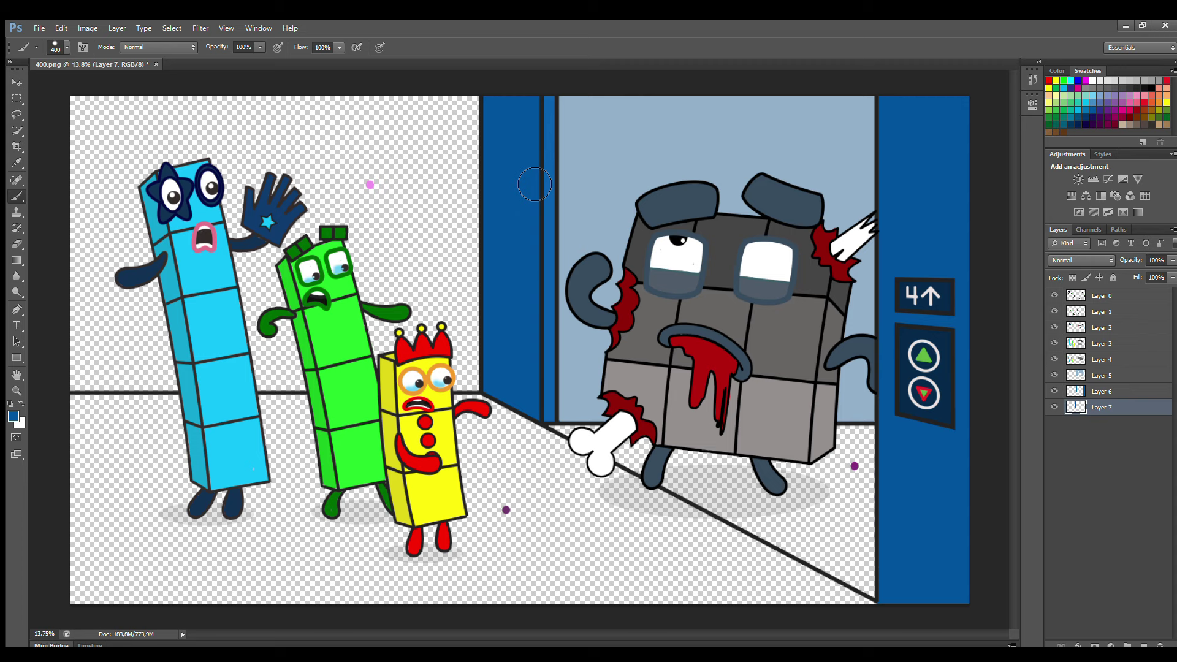
# Add Layer 8 beneath Layer 7, sample the pink dot, and paint the wall behind the three characters with a 400 px brush.
pyautogui.click(1144, 646)
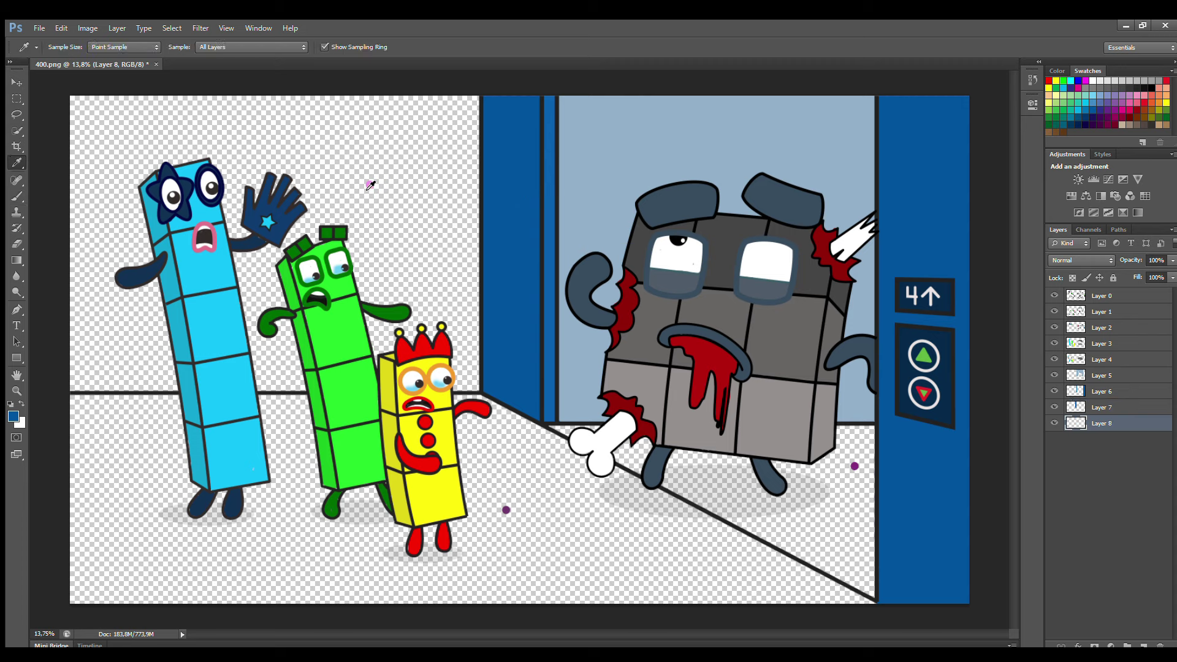
pyautogui.keyDown('alt'); pyautogui.click(369, 183); pyautogui.keyUp('alt')
pyautogui.moveTo(71, 375); pyautogui.dragTo(305, 375)
pyautogui.moveTo(463, 388)
pyautogui.mouseDown()
pyautogui.moveTo(471, 226)
pyautogui.moveTo(243, 116)
pyautogui.moveTo(462, 131)
pyautogui.moveTo(411, 161)
pyautogui.moveTo(86, 190)
pyautogui.moveTo(98, 227)
pyautogui.moveTo(122, 242)
pyautogui.moveTo(438, 279)
pyautogui.moveTo(123, 294)
pyautogui.moveTo(87, 320)
pyautogui.moveTo(461, 353)
pyautogui.mouseUp()
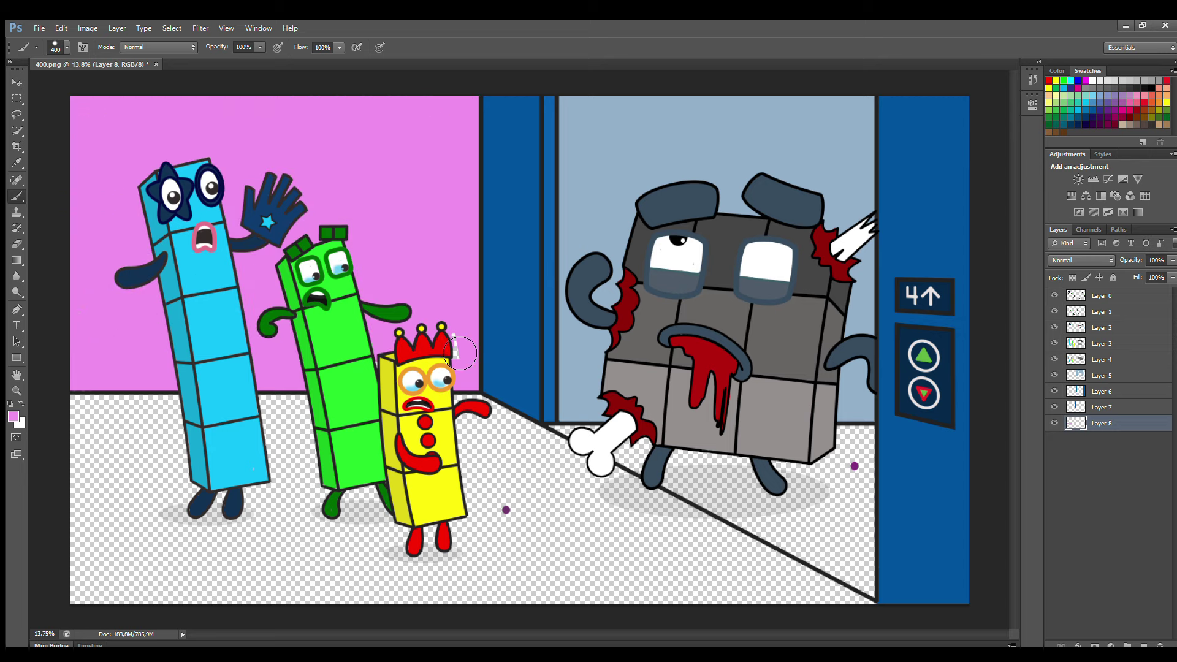
# Add Layer 9 beneath Layer 8 and paint the elevator floor under the gray character with the sampled purple.
pyautogui.click(1142, 642)
pyautogui.press('i')
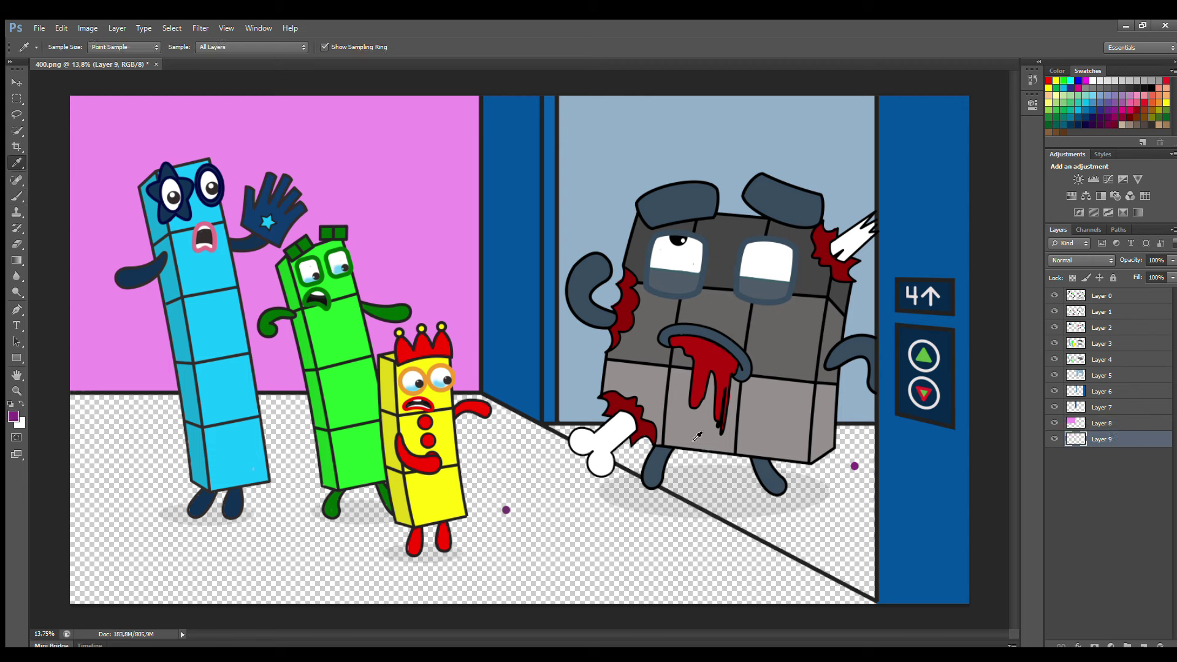
pyautogui.press('b')
pyautogui.moveTo(616, 452)
pyautogui.mouseDown()
pyautogui.moveTo(888, 594)
pyautogui.moveTo(884, 447)
pyautogui.moveTo(613, 437)
pyautogui.moveTo(787, 466)
pyautogui.moveTo(721, 464)
pyautogui.moveTo(872, 500)
pyautogui.moveTo(796, 515)
pyautogui.mouseUp()
# Shade the elevator floor a darker purple with a soft brush up to 900 px, and erase its color reference dot on Layer 0.
pyautogui.press('i')
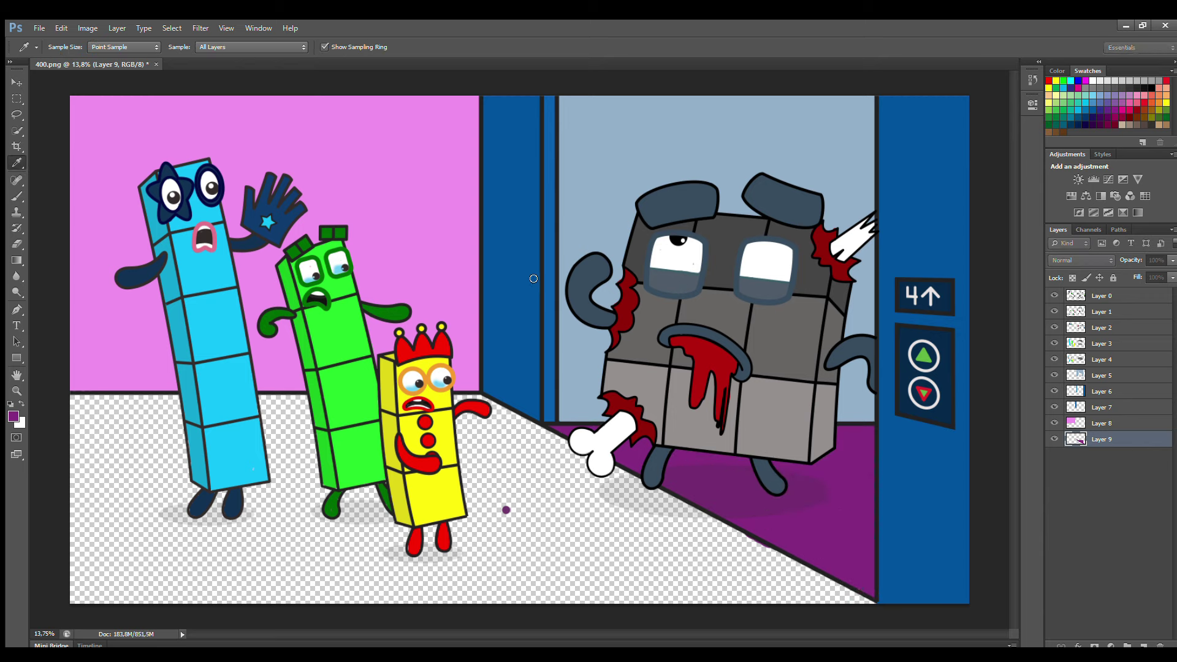
pyautogui.press('b')
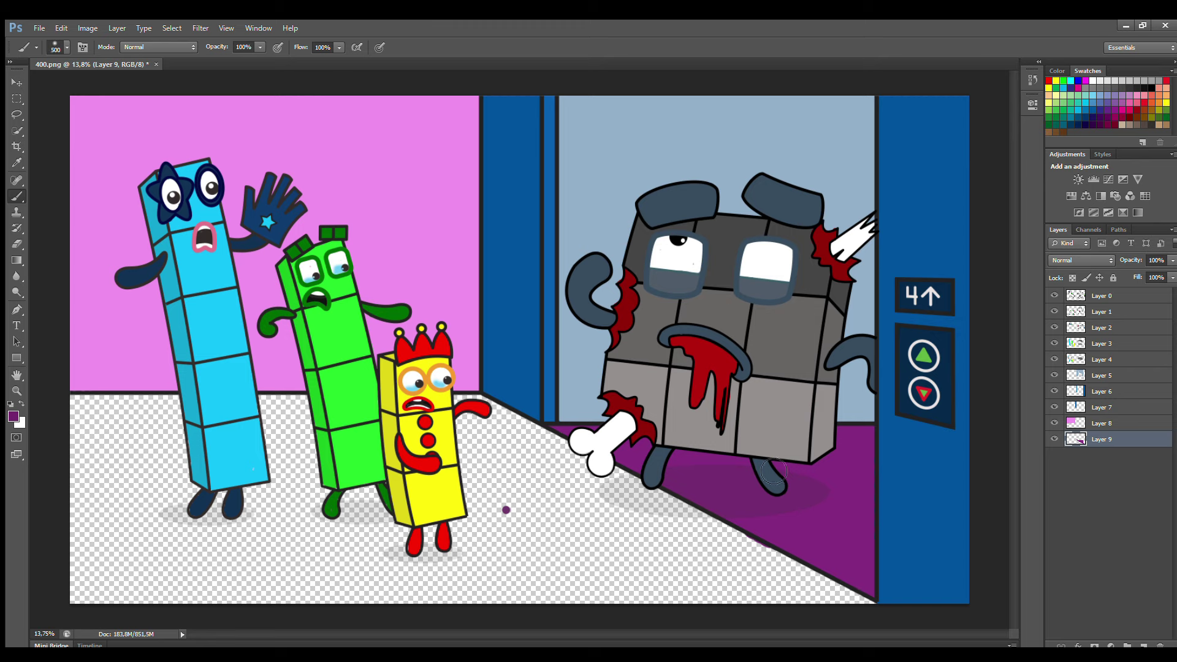
pyautogui.moveTo(882, 485); pyautogui.dragTo(787, 464)
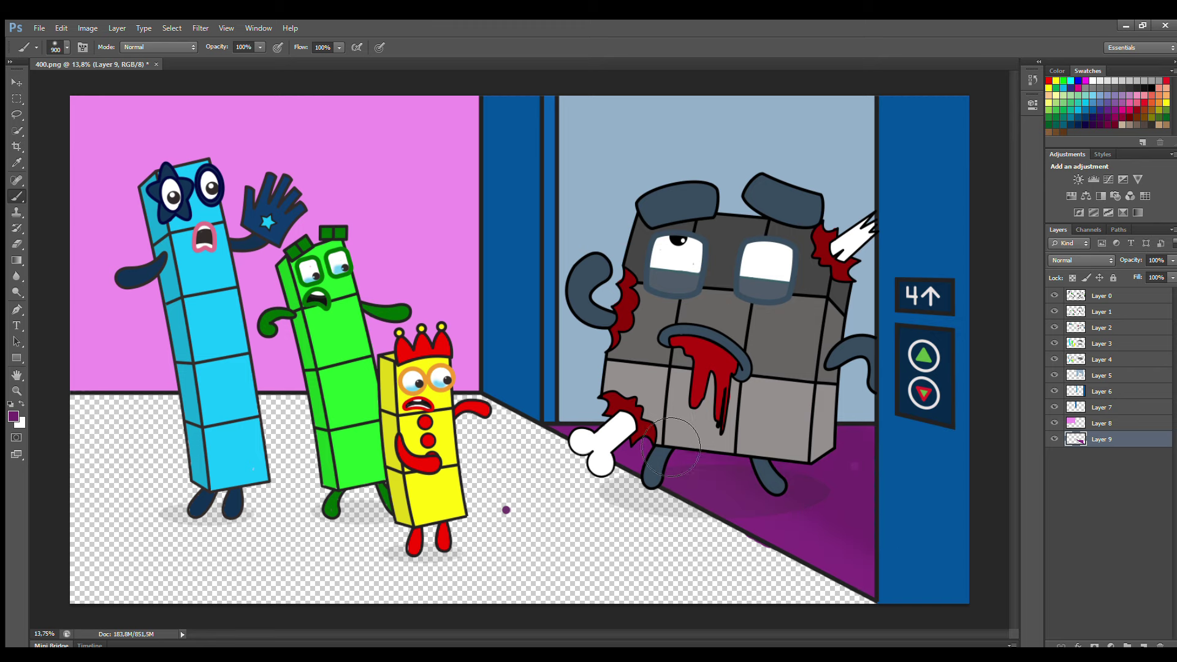
pyautogui.click(1101, 296)
pyautogui.press('e')
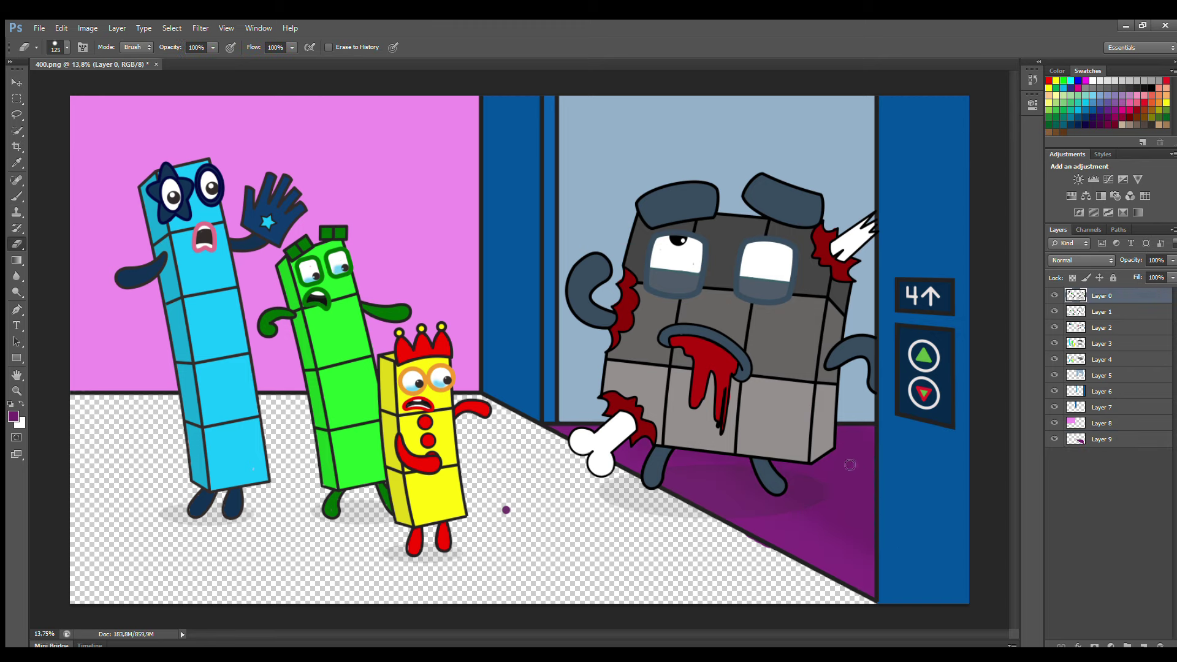
# Add Layer 10 beneath Layer 9, sample the dark purple dot, and paint the room floor with a 900 px brush.
pyautogui.click(1143, 645)
pyautogui.press('i')
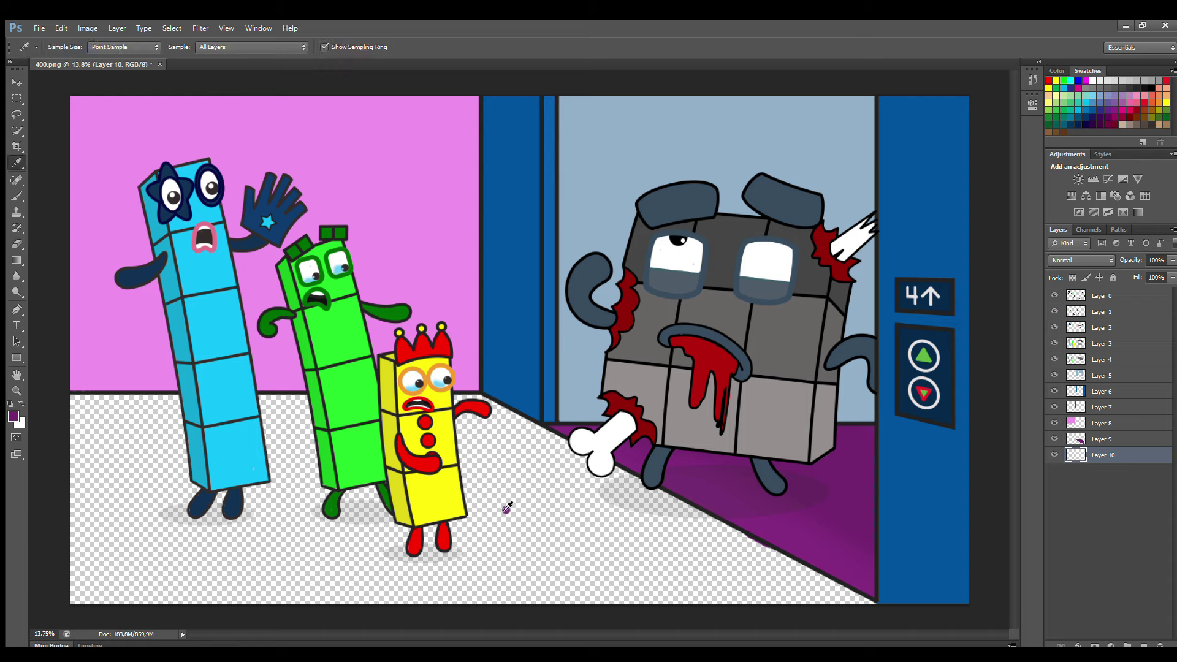
pyautogui.click(506, 510)
pyautogui.press('b')
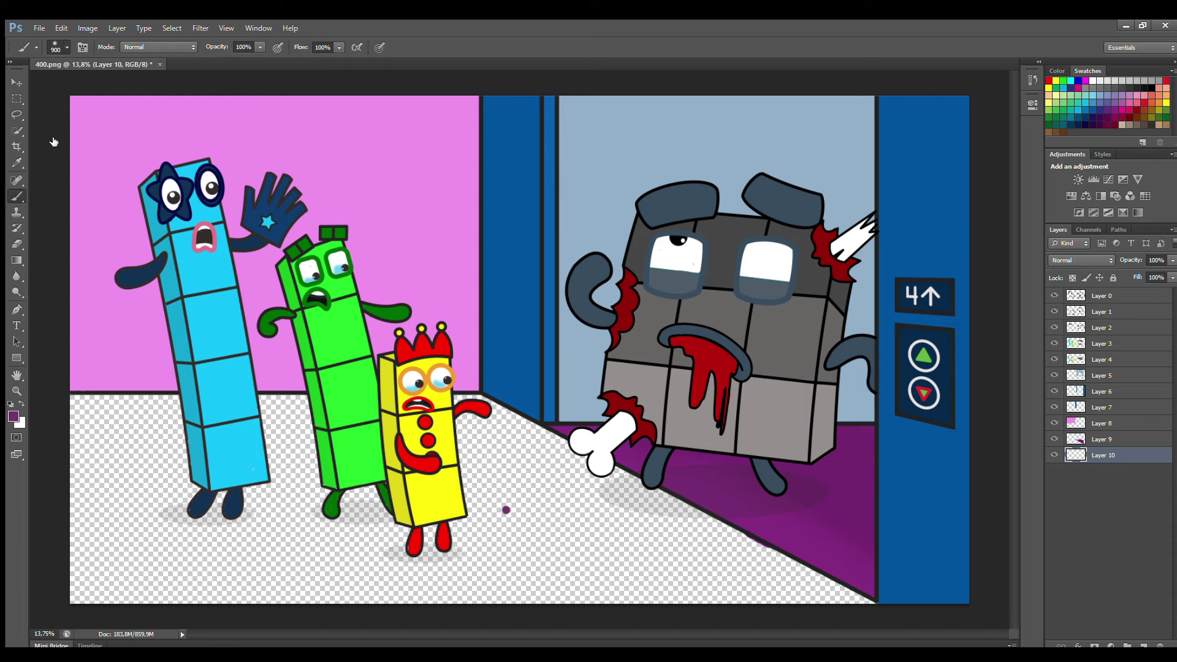
pyautogui.moveTo(104, 429)
pyautogui.mouseDown()
pyautogui.moveTo(821, 600)
pyautogui.moveTo(141, 603)
pyautogui.moveTo(745, 592)
pyautogui.moveTo(490, 536)
pyautogui.moveTo(421, 563)
pyautogui.mouseUp()
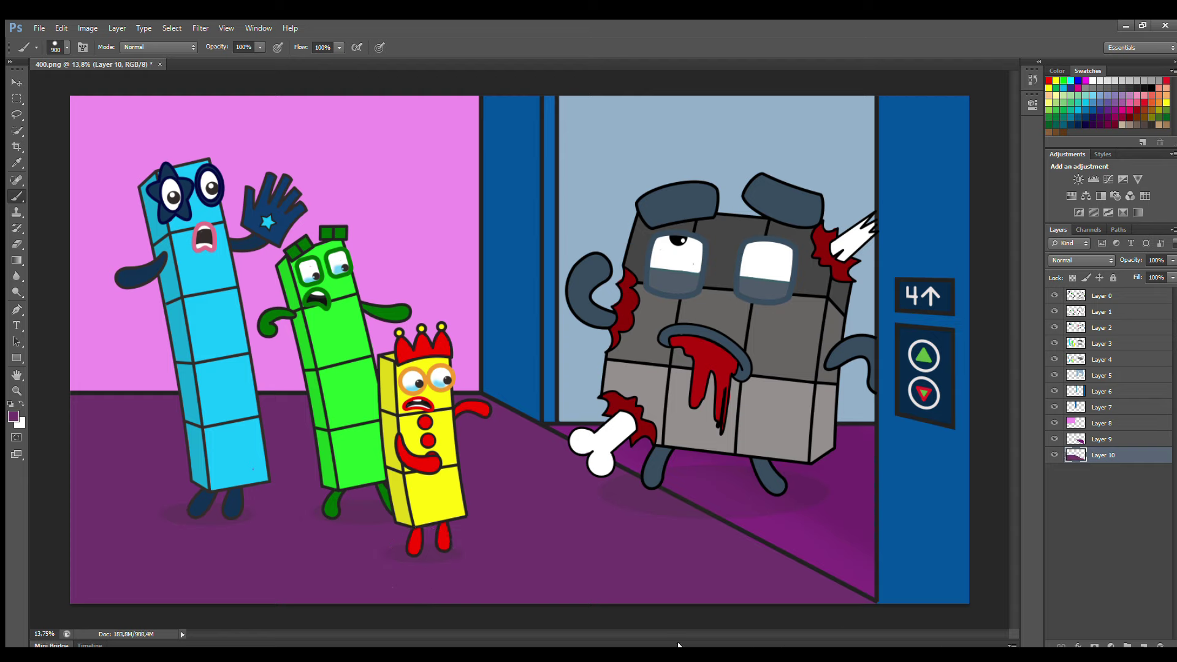
# On Layer 5, choose a grayer light blue and shade vertical bands on the elevator's back wall with 1200 and 700 px soft brushes.
pyautogui.click(1097, 376)
pyautogui.press('i')
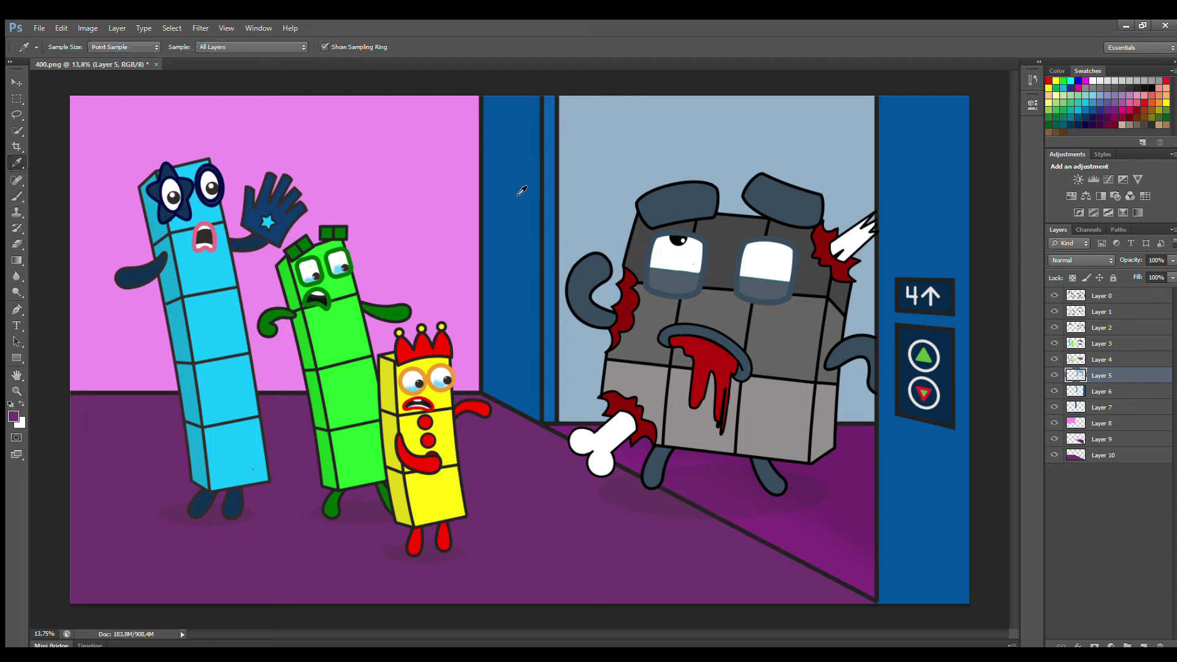
pyautogui.click(12, 417)
pyautogui.press('b')
pyautogui.press(']')
pyautogui.press(']')
pyautogui.press(']')
pyautogui.press(']')
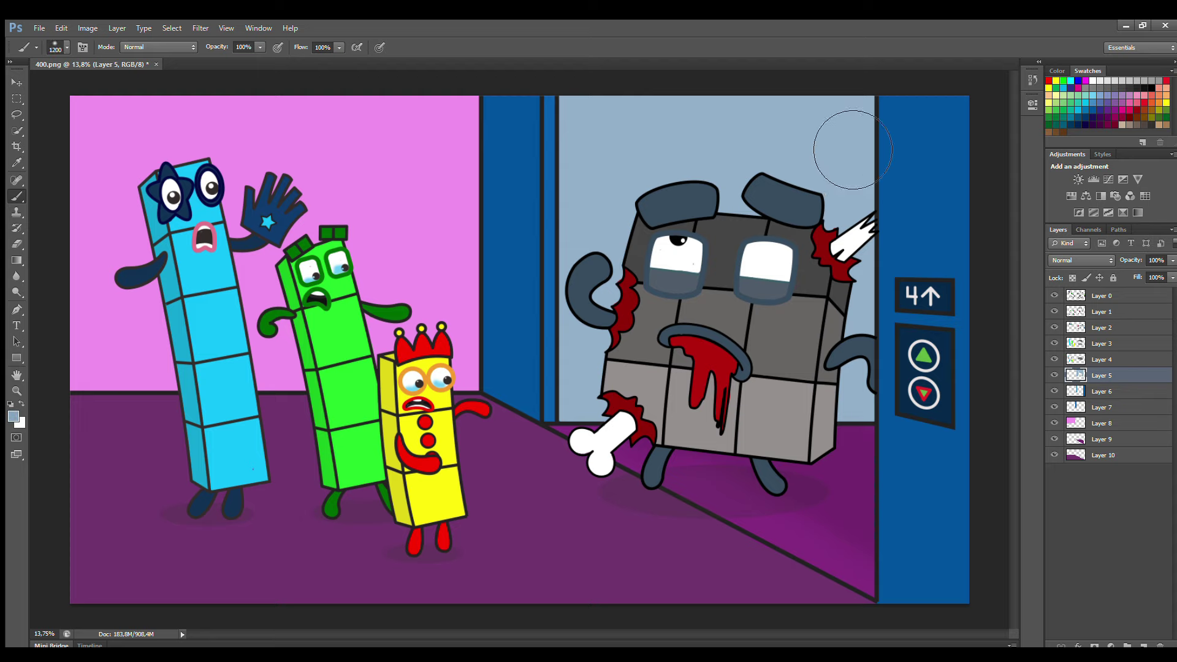
pyautogui.moveTo(869, 155)
pyautogui.mouseDown()
pyautogui.moveTo(855, 184)
pyautogui.moveTo(864, 202)
pyautogui.mouseUp()
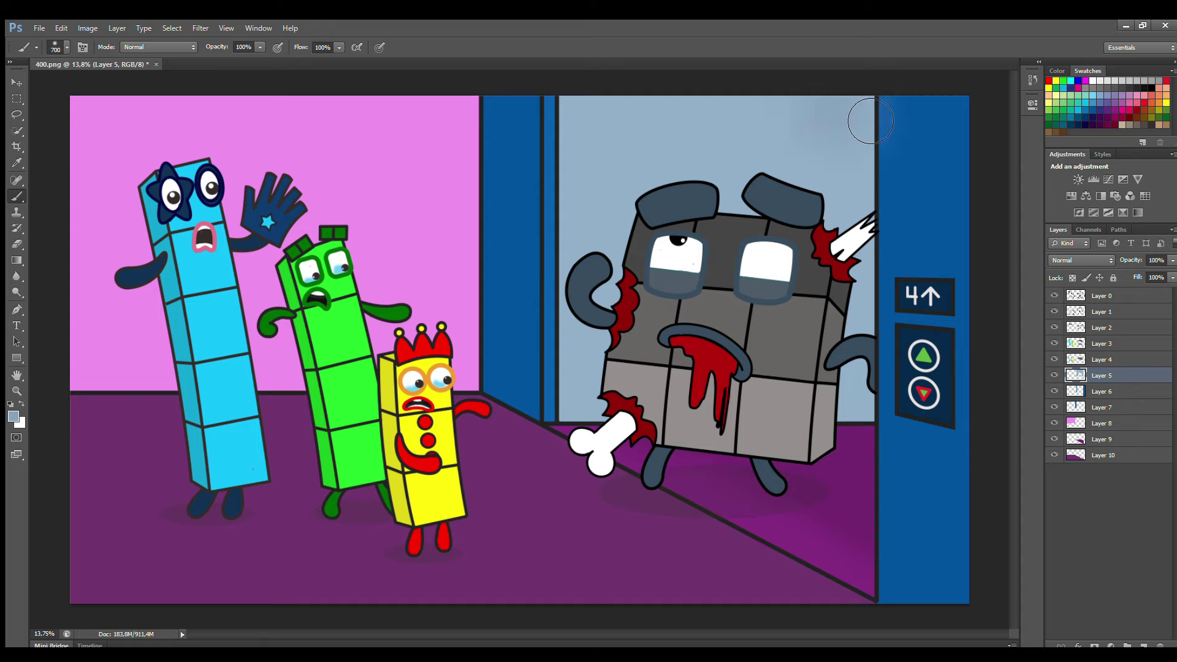
pyautogui.moveTo(871, 120)
pyautogui.mouseDown()
pyautogui.moveTo(865, 364)
pyautogui.moveTo(805, 206)
pyautogui.moveTo(839, 325)
pyautogui.mouseUp()
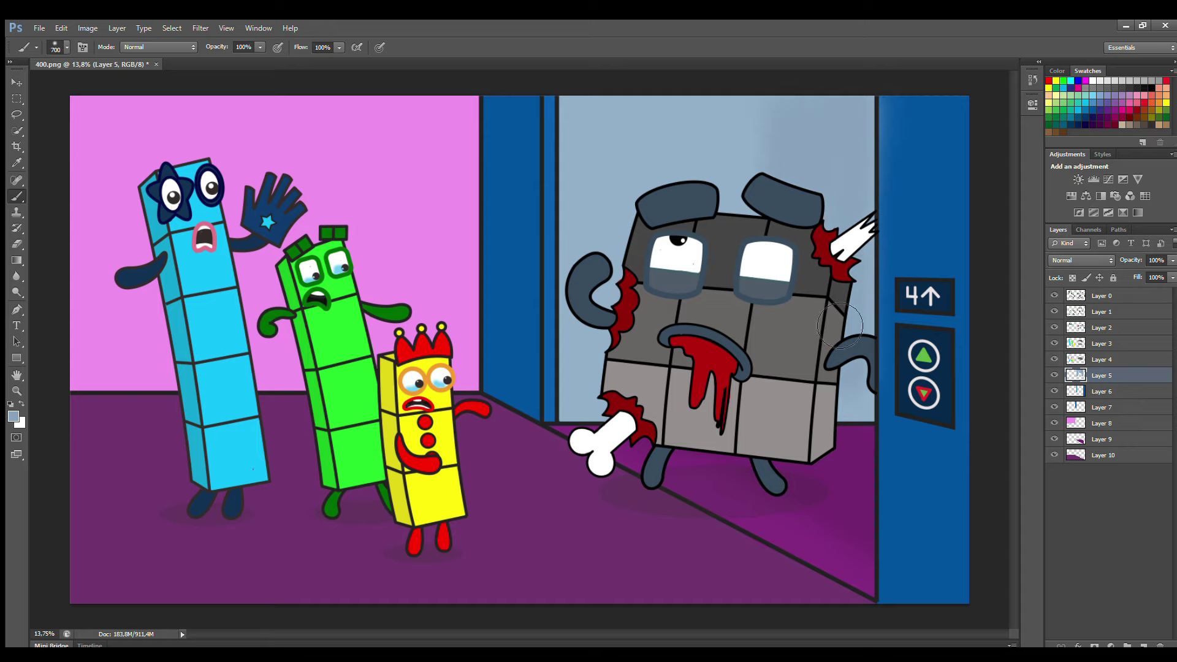
pyautogui.moveTo(745, 101); pyautogui.dragTo(744, 172)
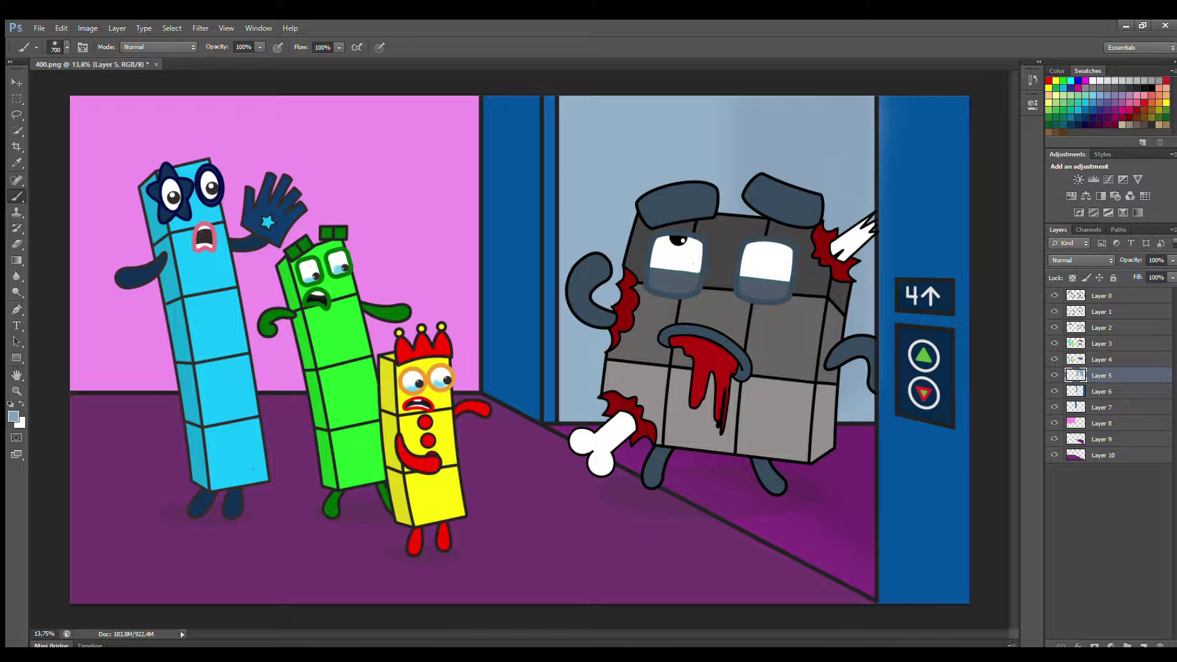